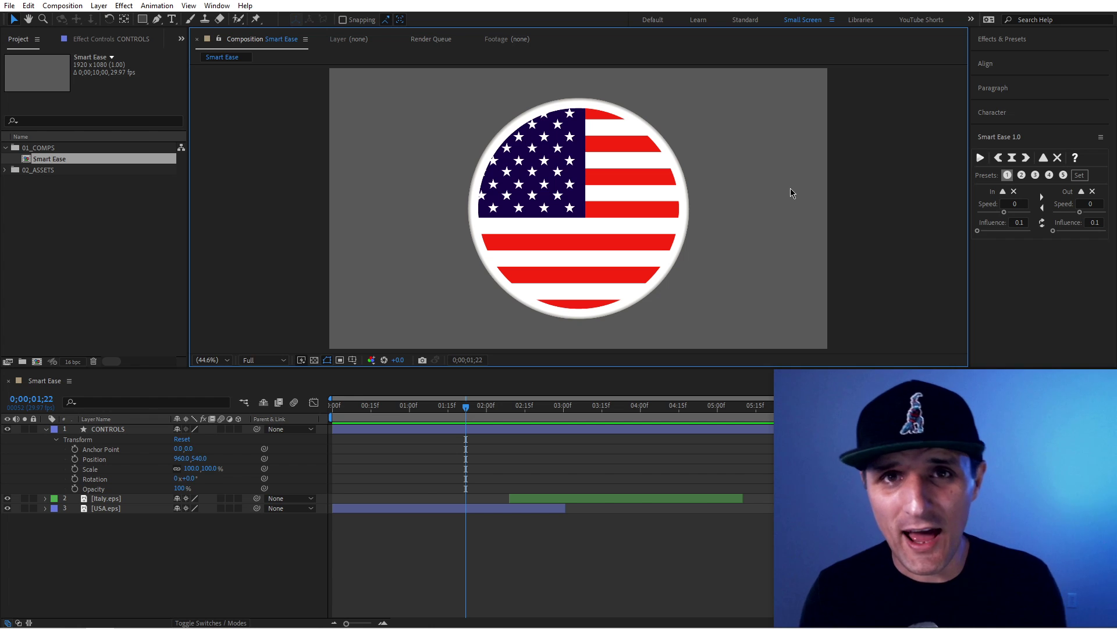
Keyframe Position, Anchor Point, Scale, Rotation and Opacity at 1;22, then set 100% incoming and 50% outgoing influence
drag(75, 449, 77, 493)
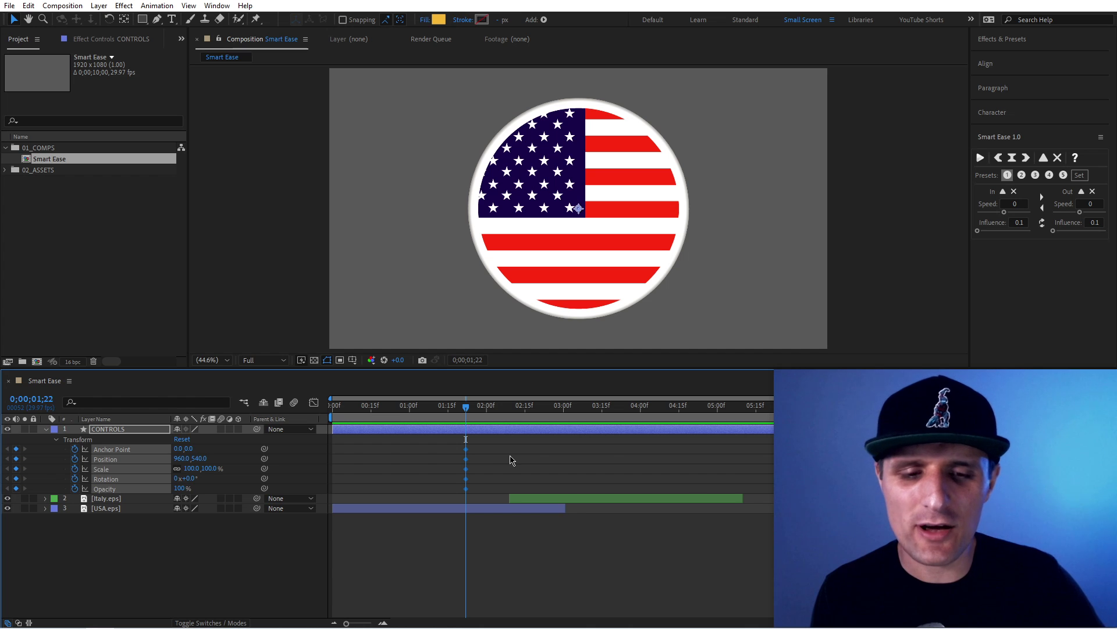
drag(483, 442, 454, 495)
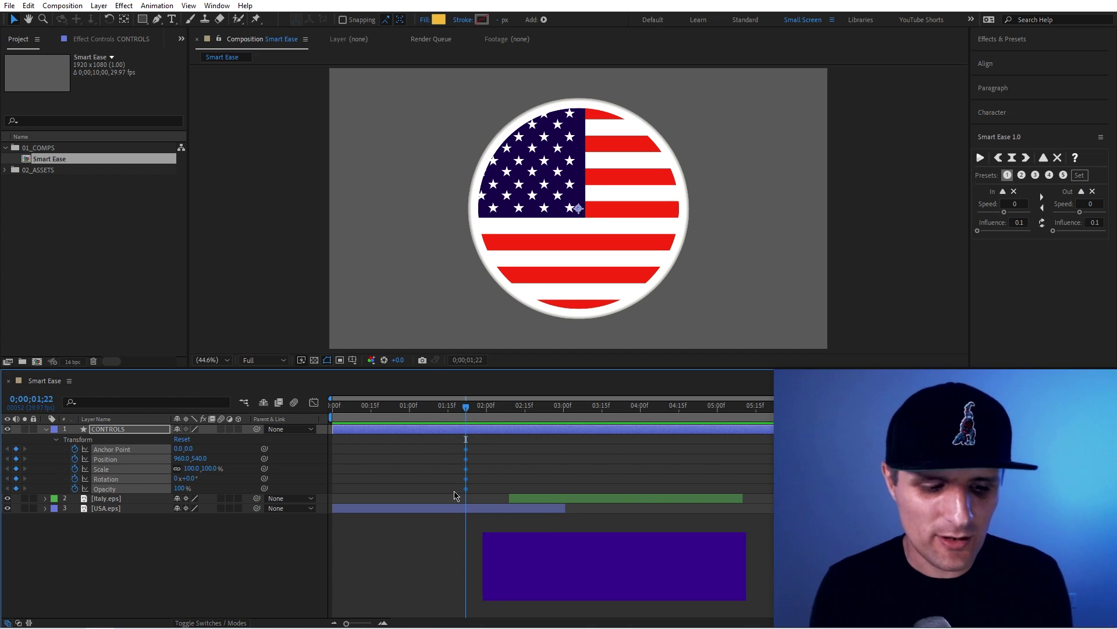
key(ctrl+shift+k)
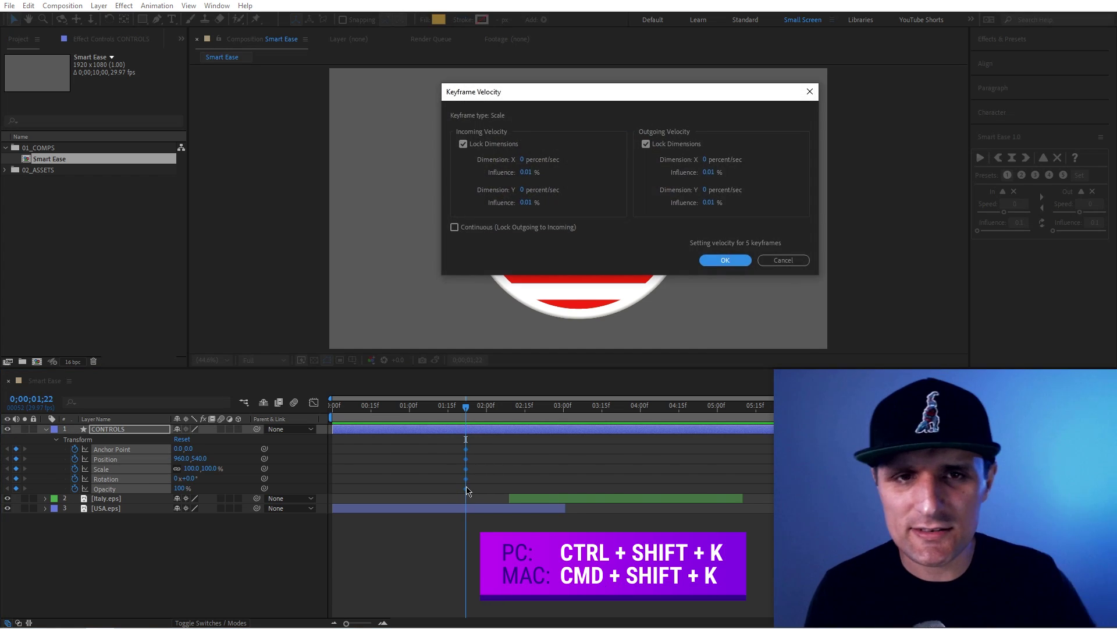
drag(538, 99, 470, 108)
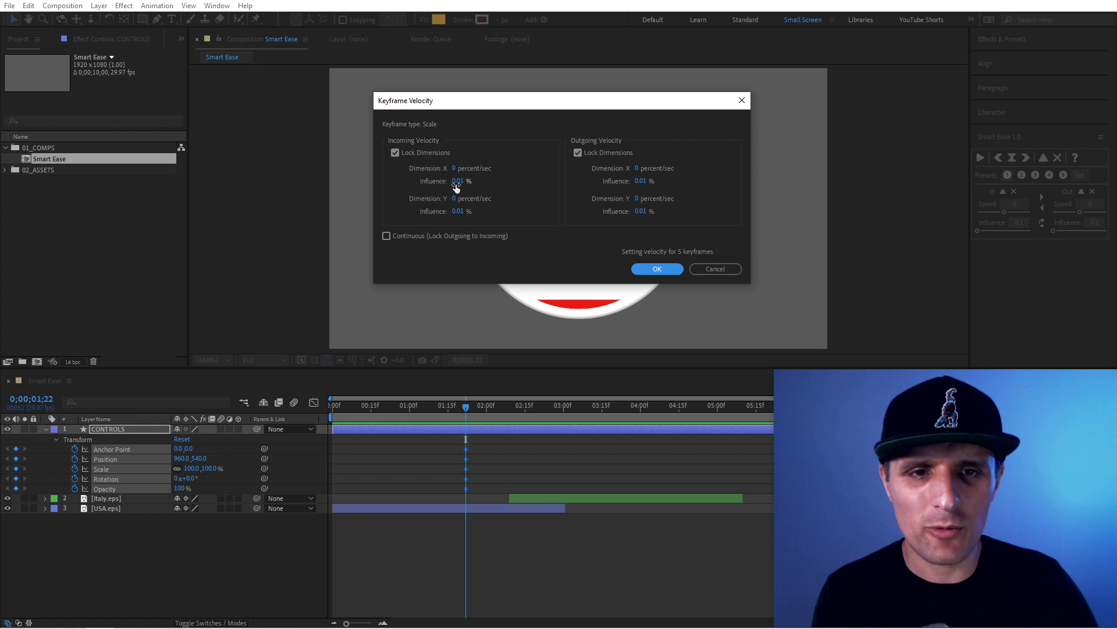
drag(457, 181, 546, 181)
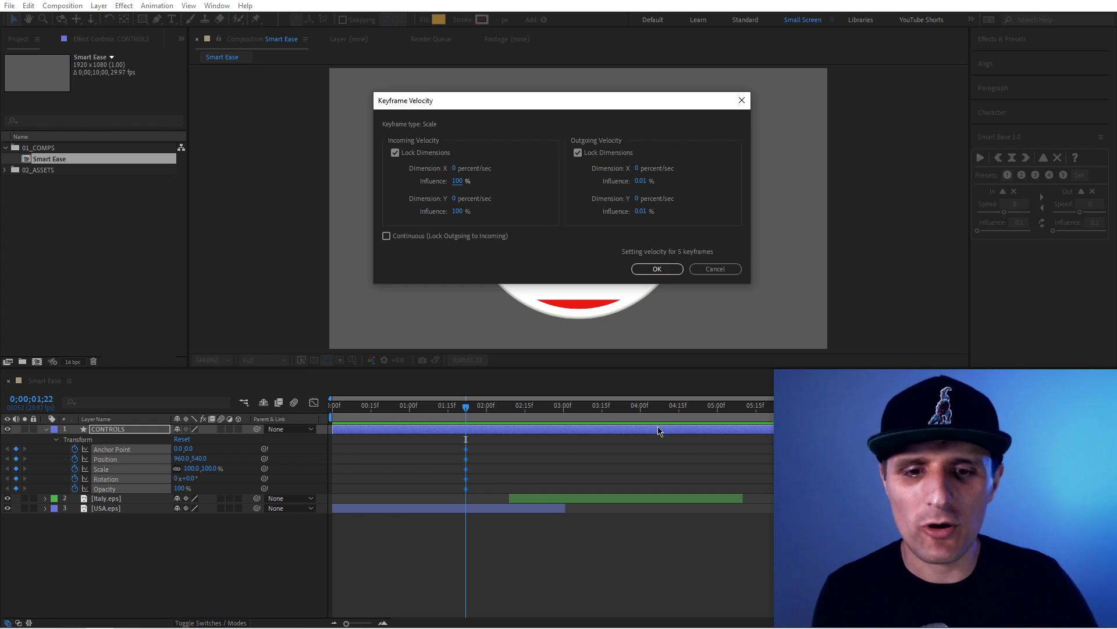
click(640, 181)
text(50)
click(615, 255)
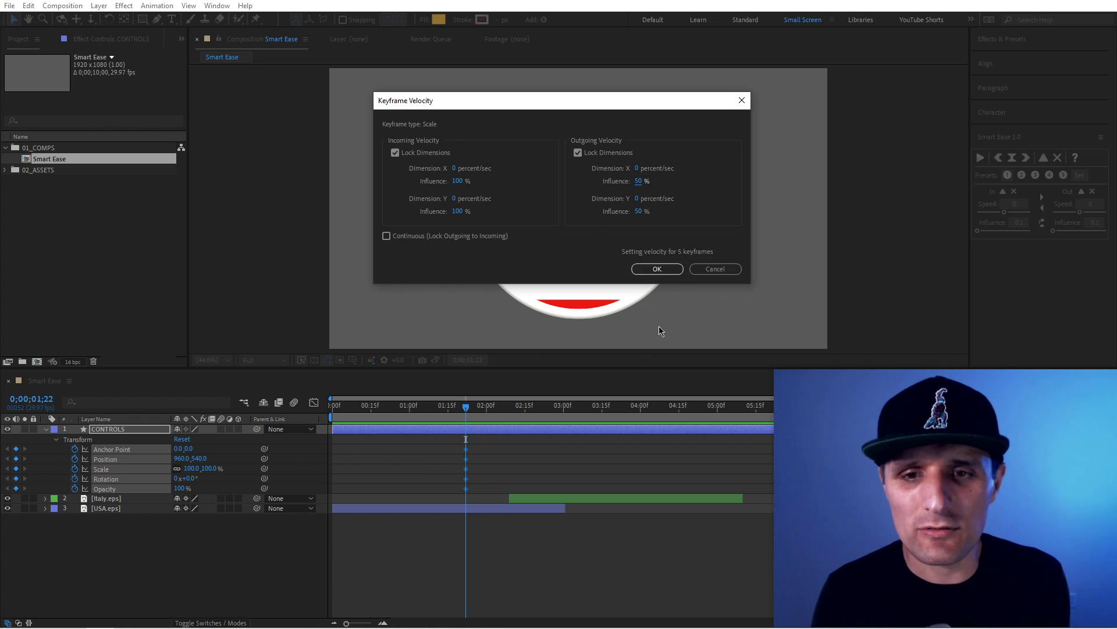
click(658, 269)
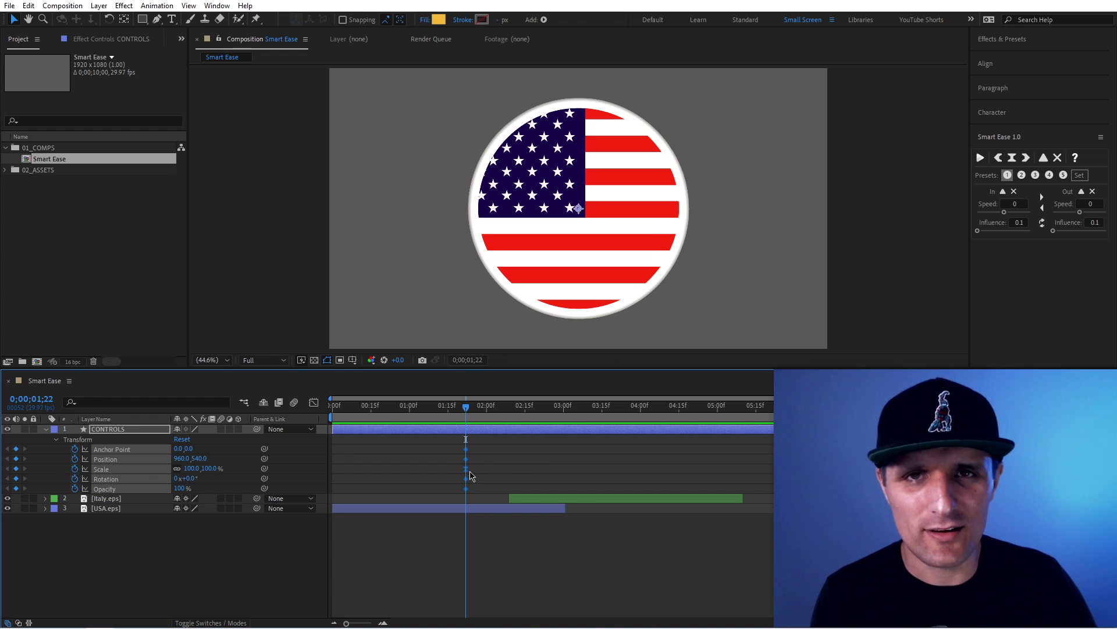
Set the Position keyframe to 100% incoming and 50% outgoing influence
drag(483, 480, 457, 505)
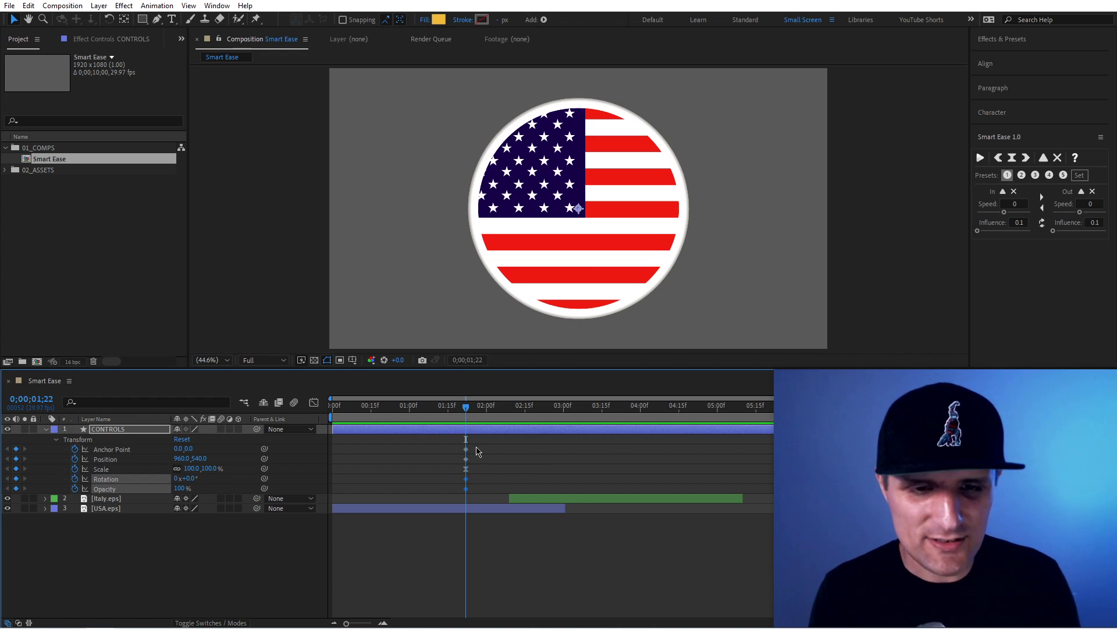
drag(482, 440, 458, 465)
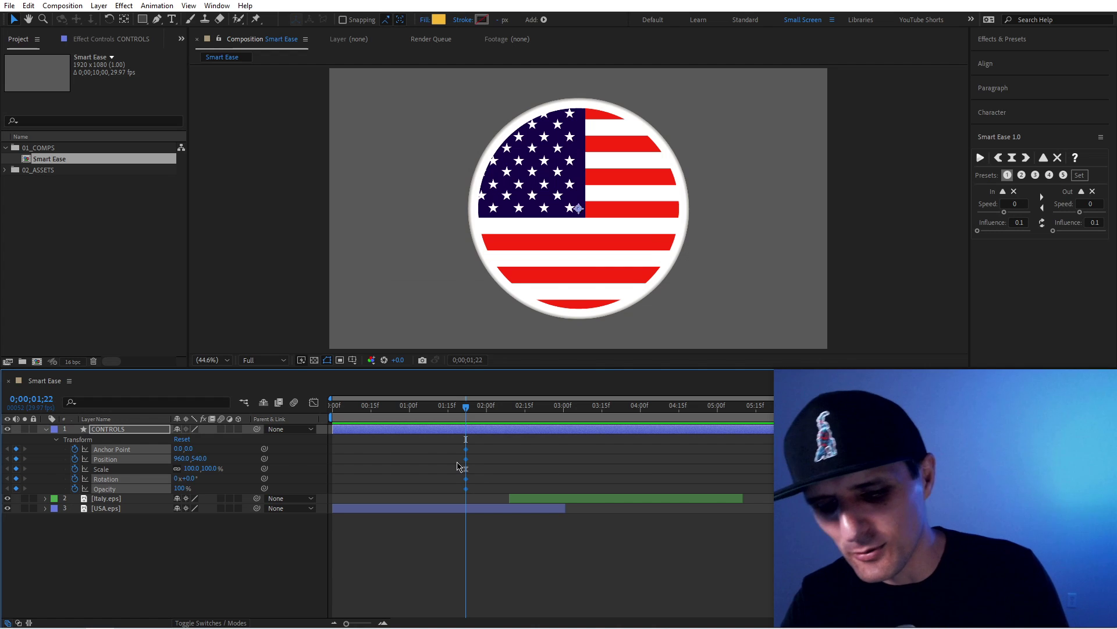
key(ctrl+shift+k)
click(458, 167)
text(100)
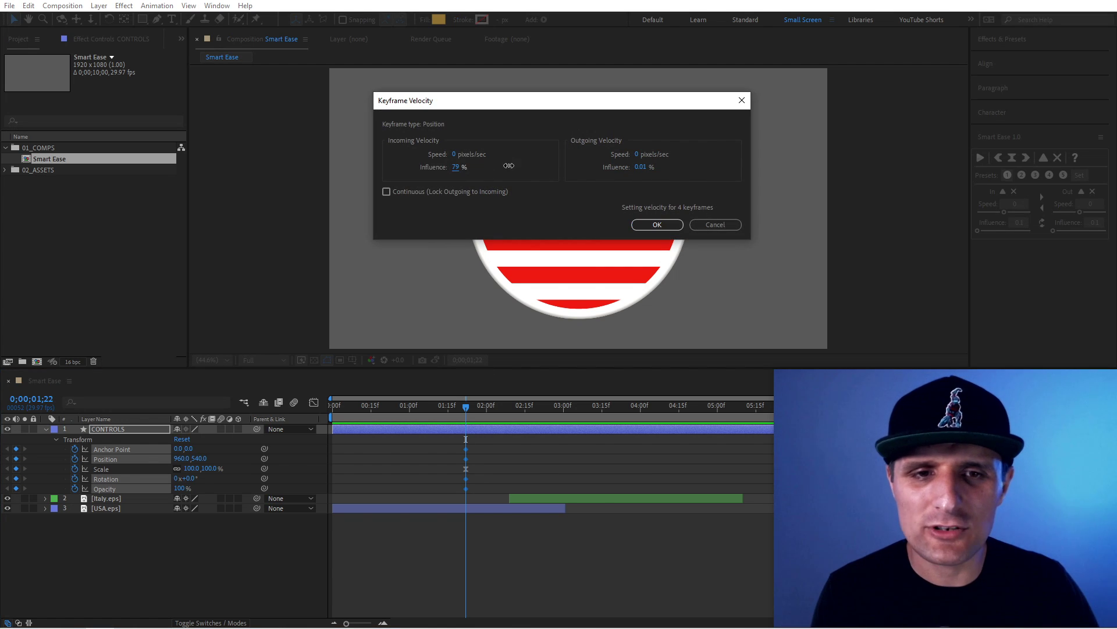
click(641, 167)
text(50)
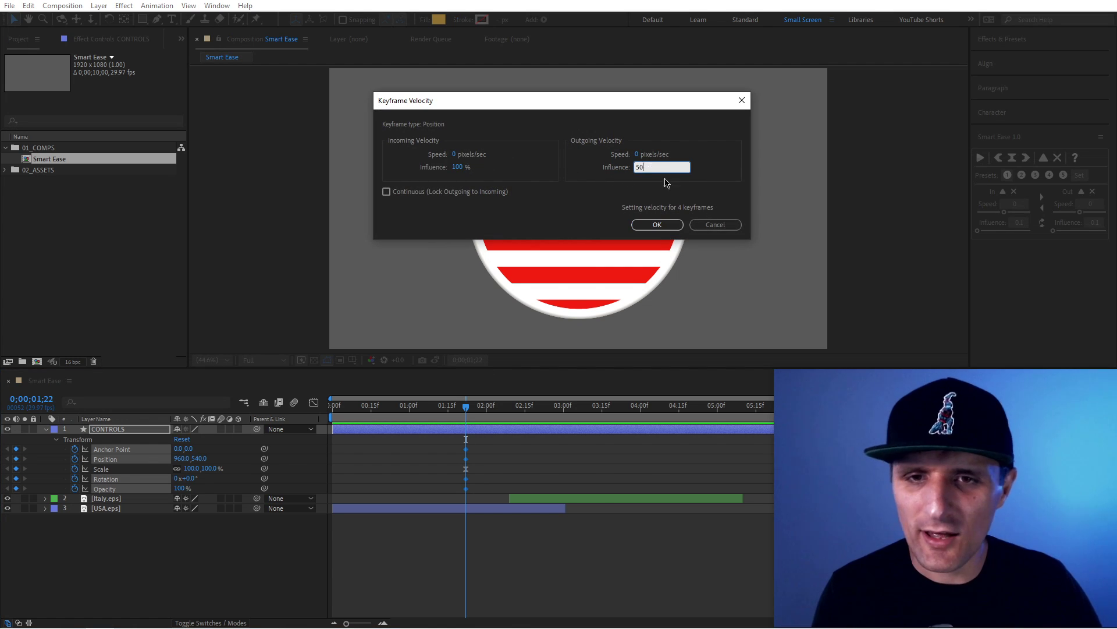
click(657, 226)
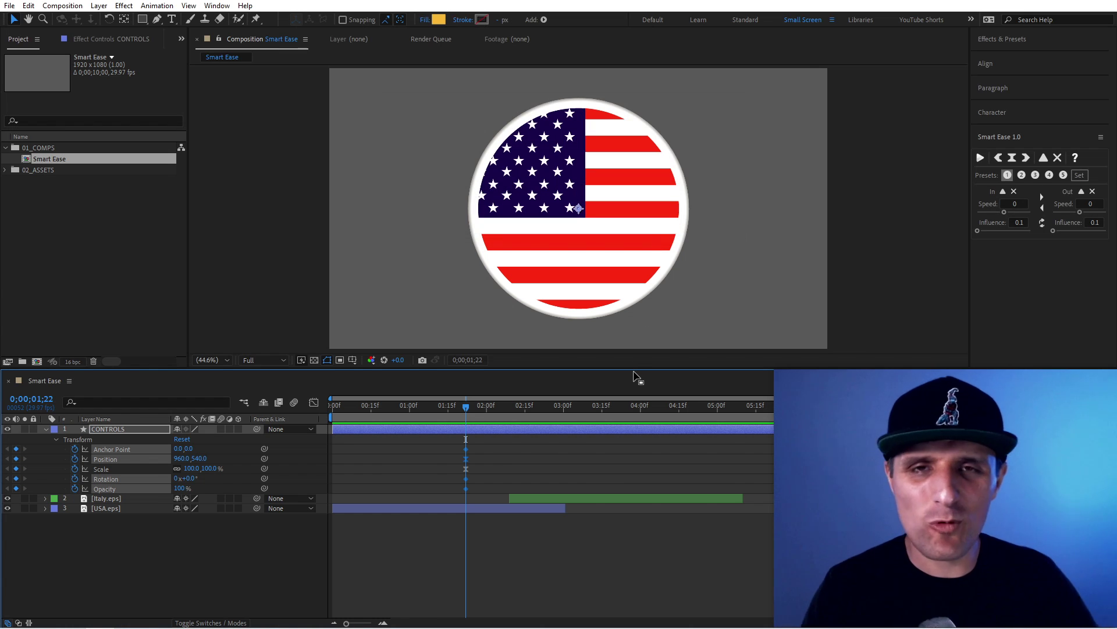
Set the Anchor Point keyframe to 100% incoming and 50% outgoing influence
click(505, 443)
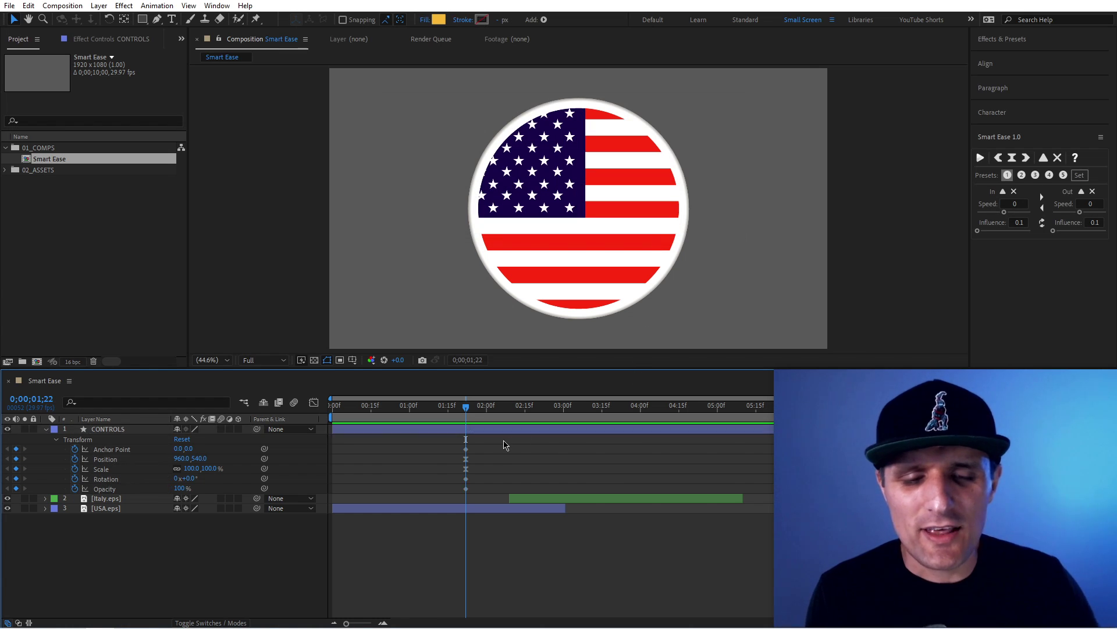
click(466, 450)
key(ctrl+shift+k)
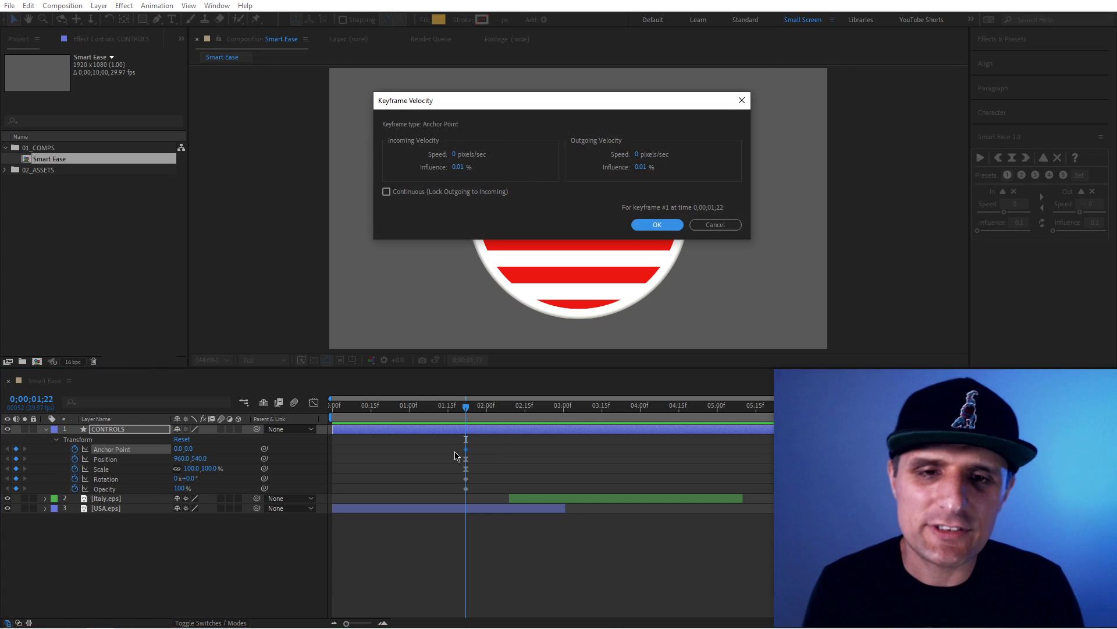
click(457, 167)
text(100)
click(641, 167)
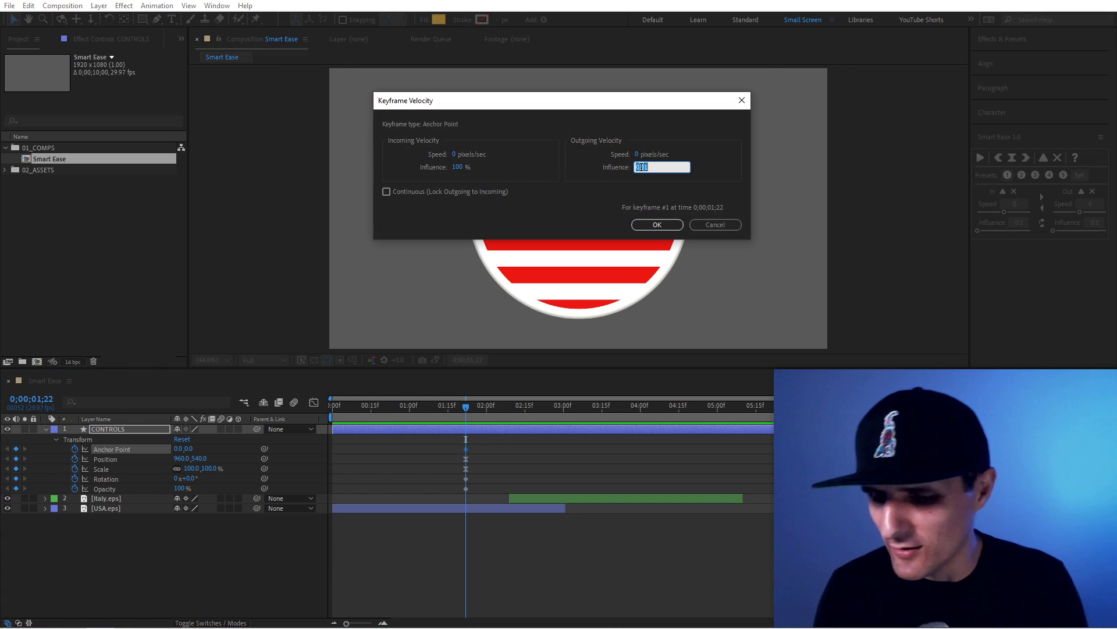
text(50)
click(657, 225)
Set the Rotation keyframe to 100% incoming and 100% outgoing influence
drag(486, 492, 450, 482)
key(ctrl+shift+k)
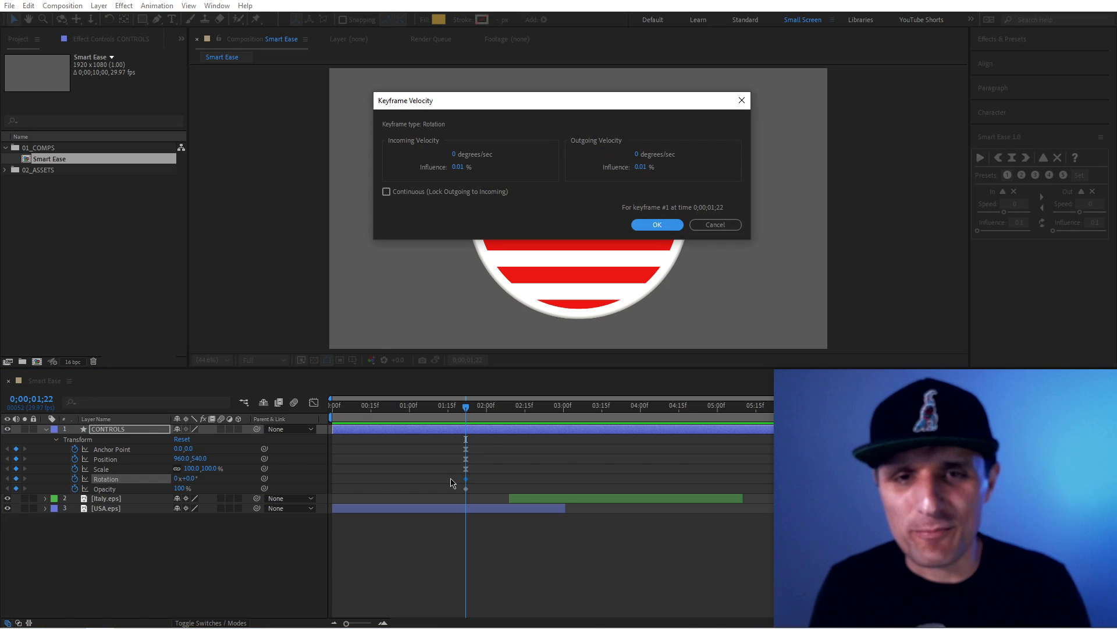
click(457, 167)
text(100)
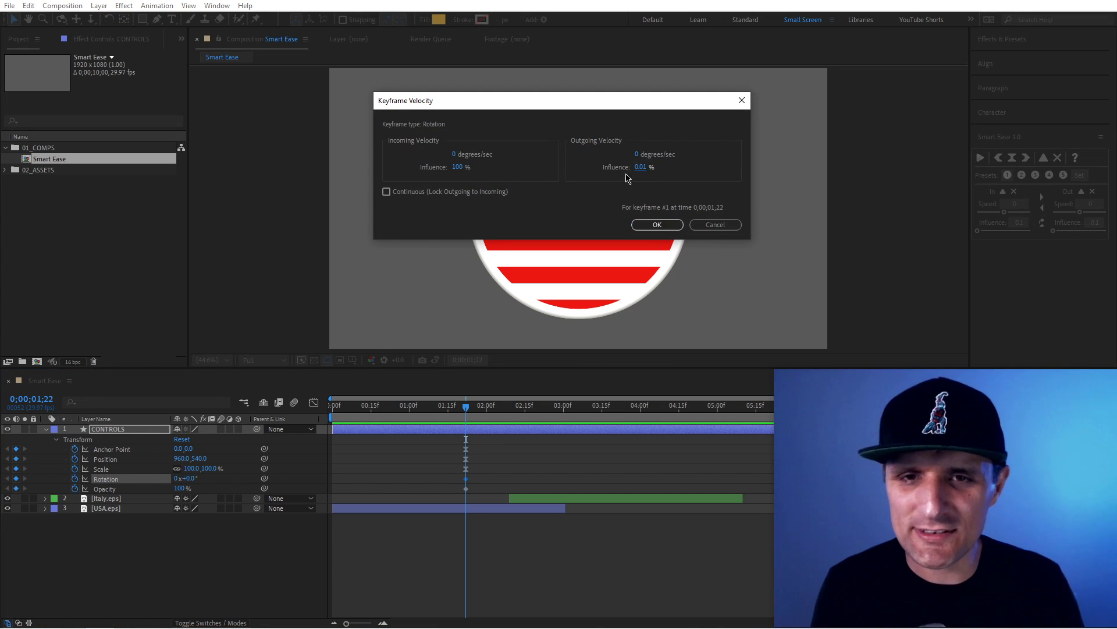
click(639, 168)
text(100)
key(Return)
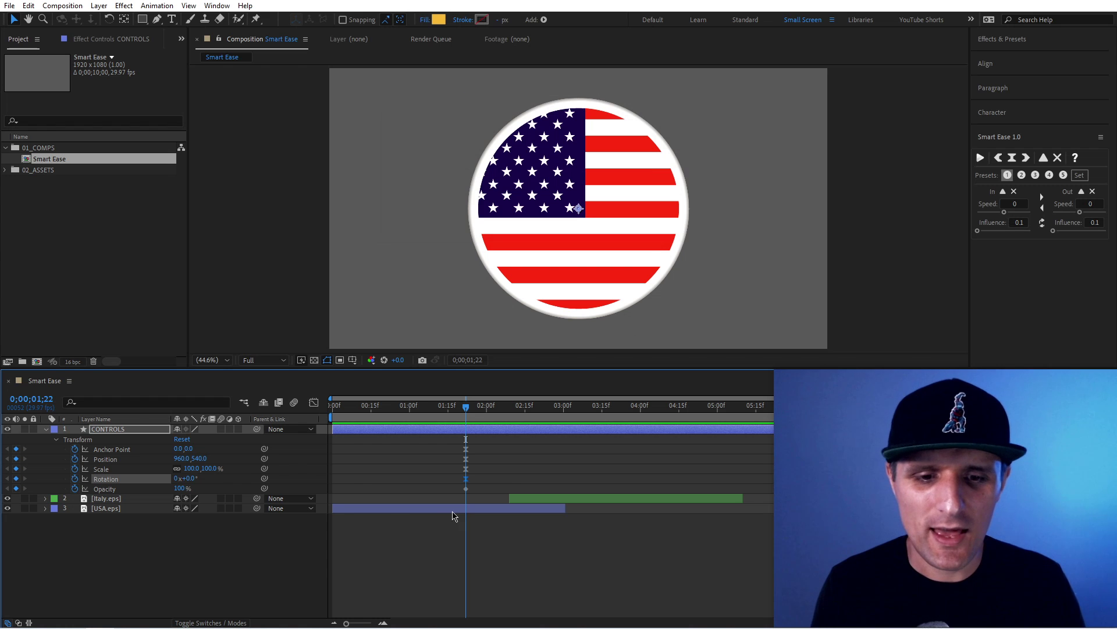
Set the Opacity keyframe to 100% incoming and 50% outgoing influence
drag(485, 504, 450, 487)
key(ctrl+shift+k)
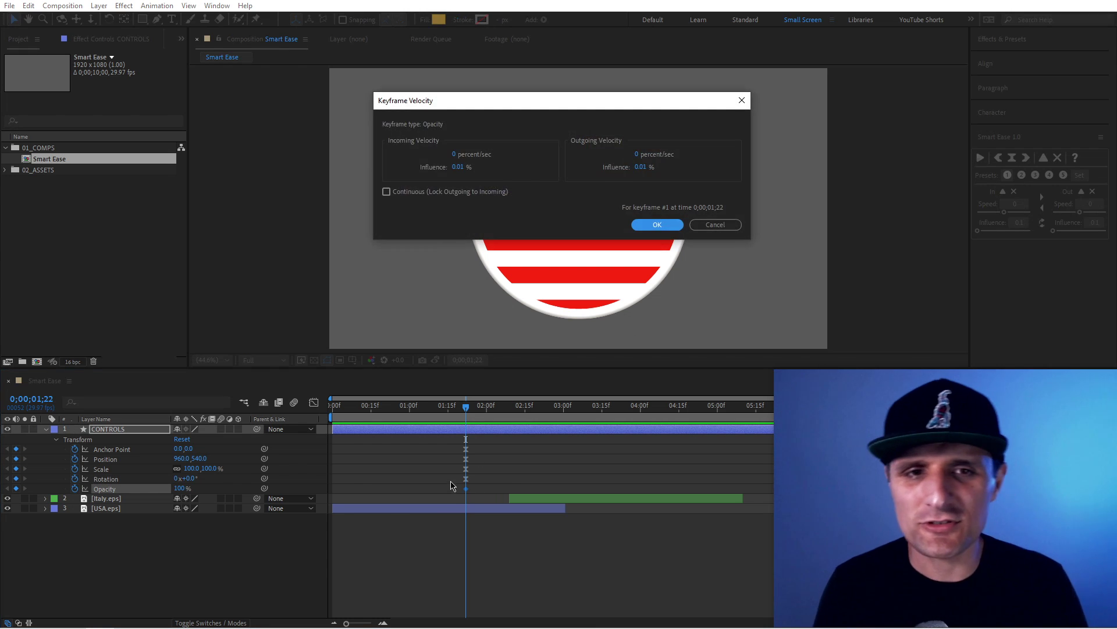
drag(456, 167, 548, 168)
click(640, 168)
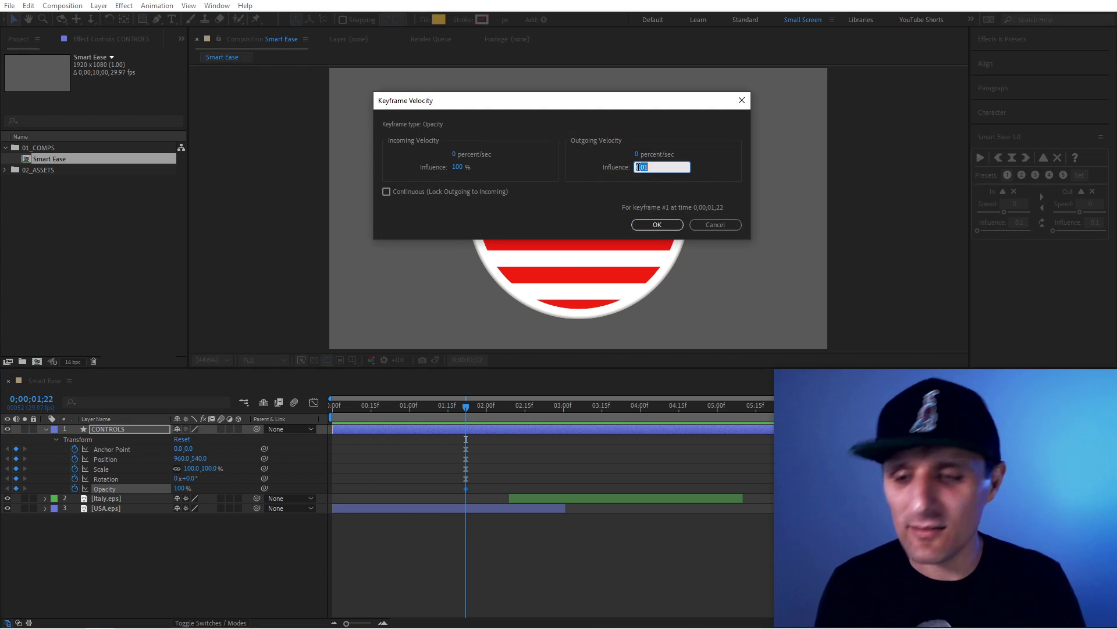
text(50)
click(653, 224)
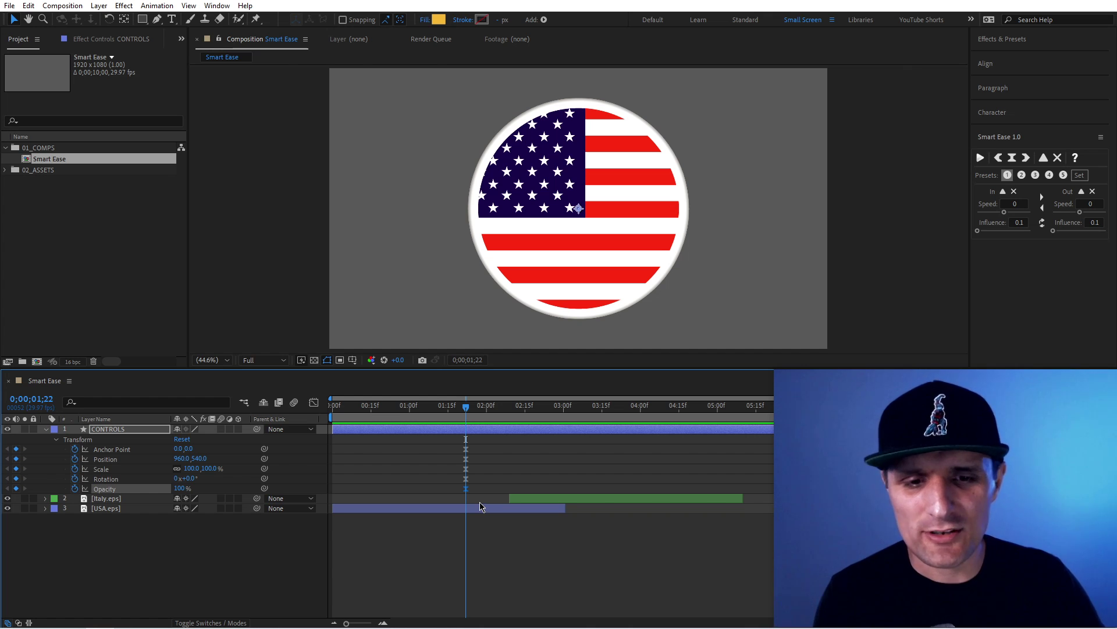
click(516, 473)
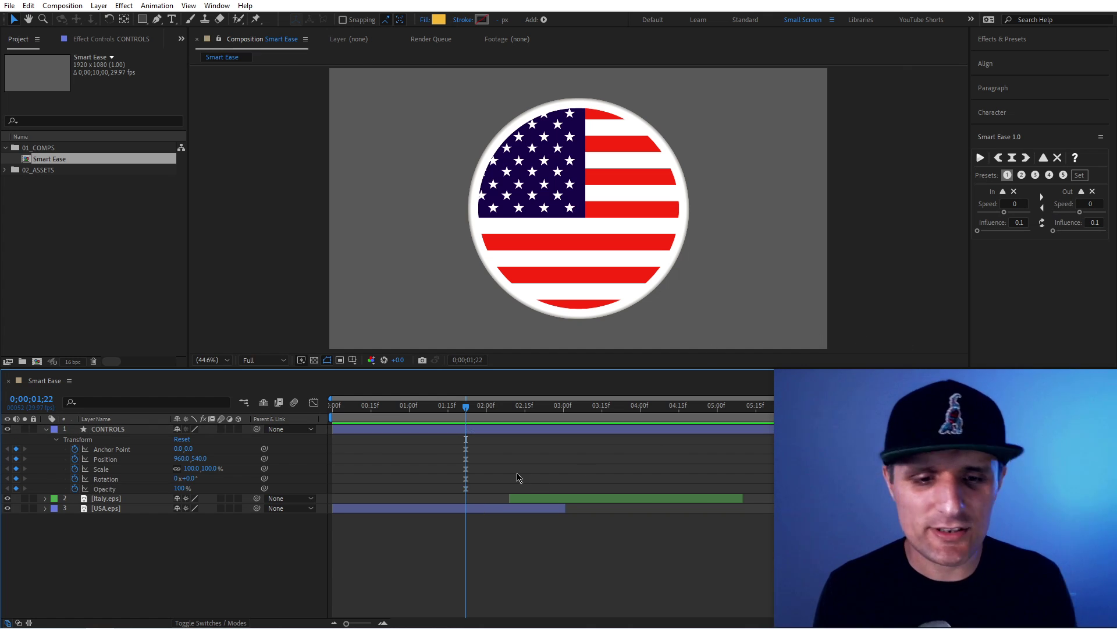
drag(489, 444, 456, 493)
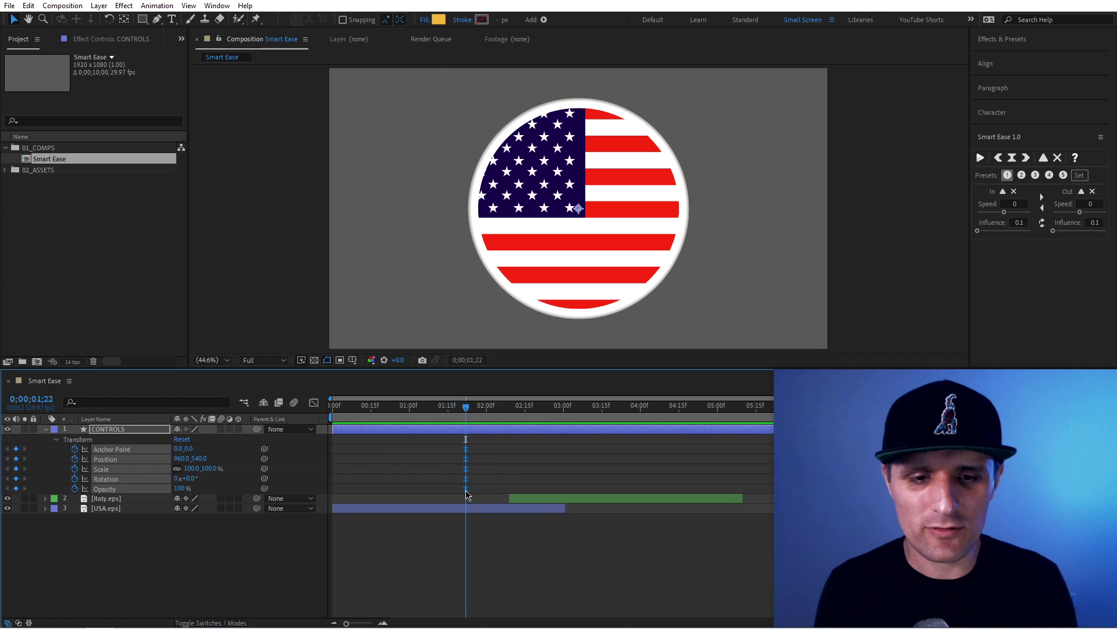
click(508, 477)
drag(499, 439, 457, 493)
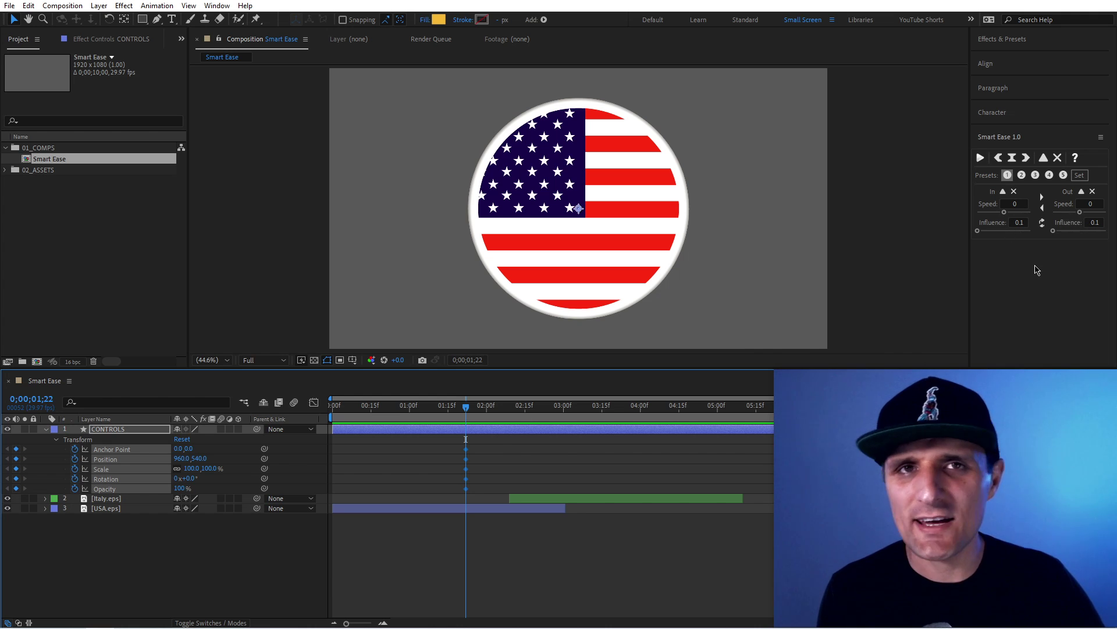
drag(978, 231, 1056, 229)
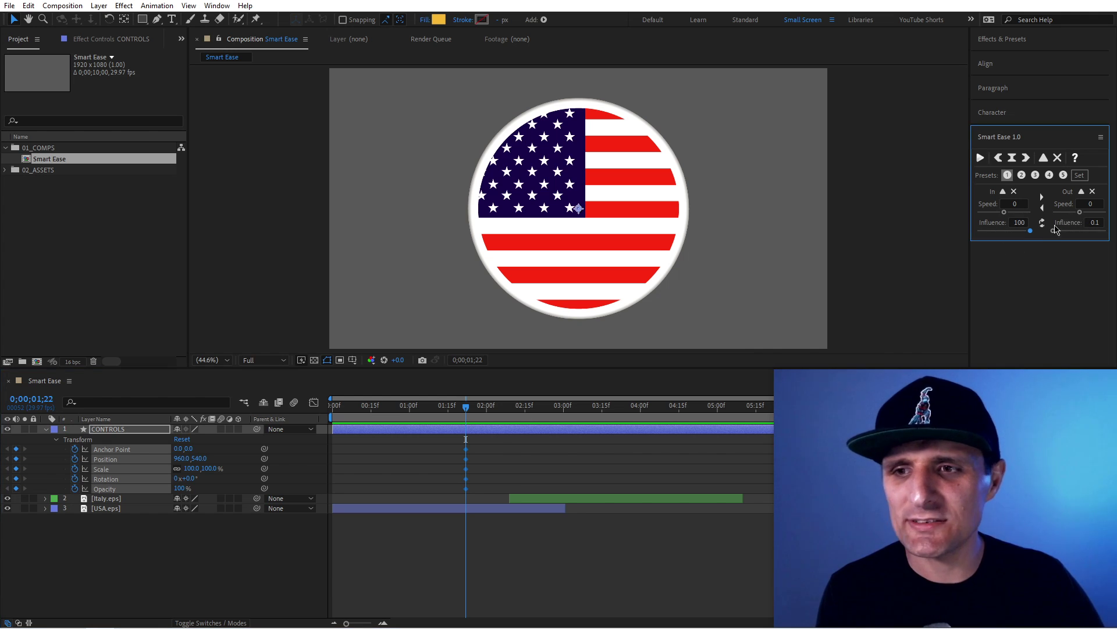
click(1090, 222)
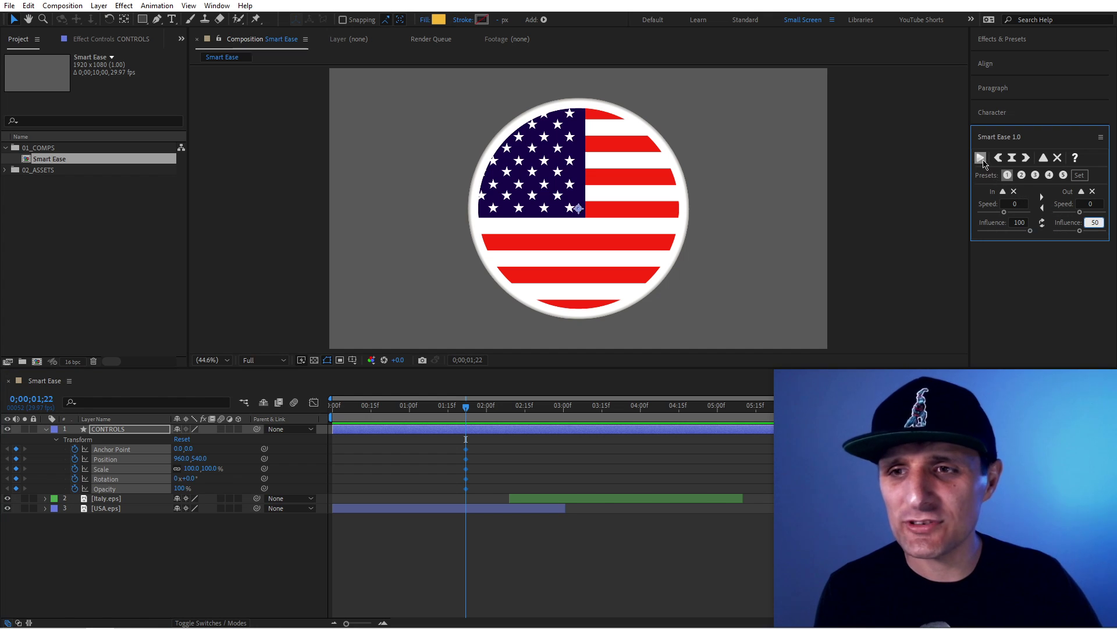
click(981, 158)
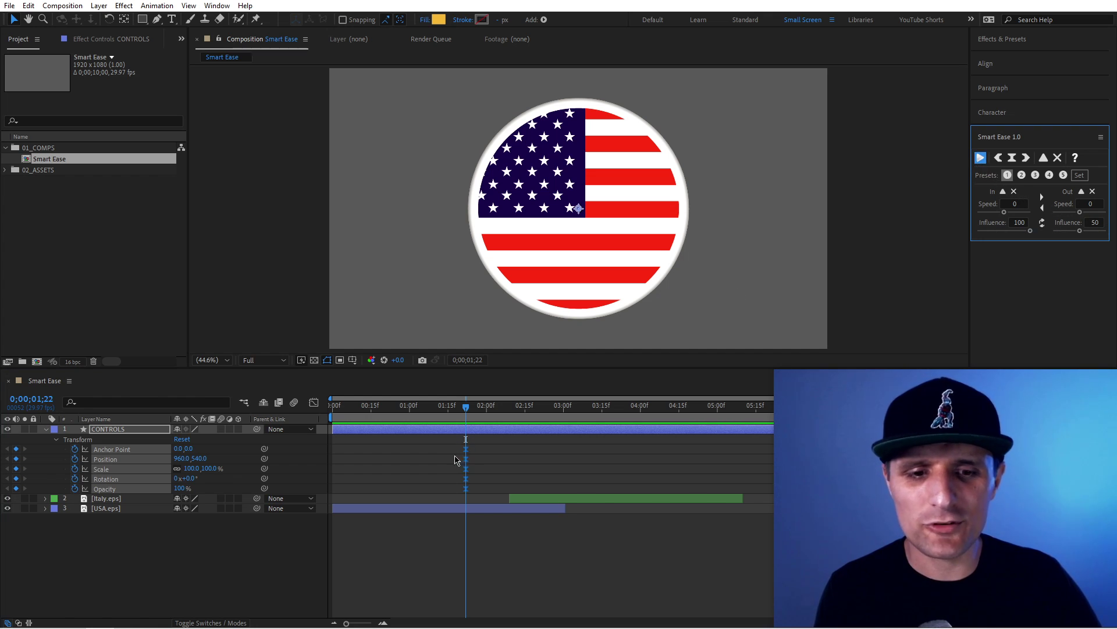
click(491, 470)
click(466, 469)
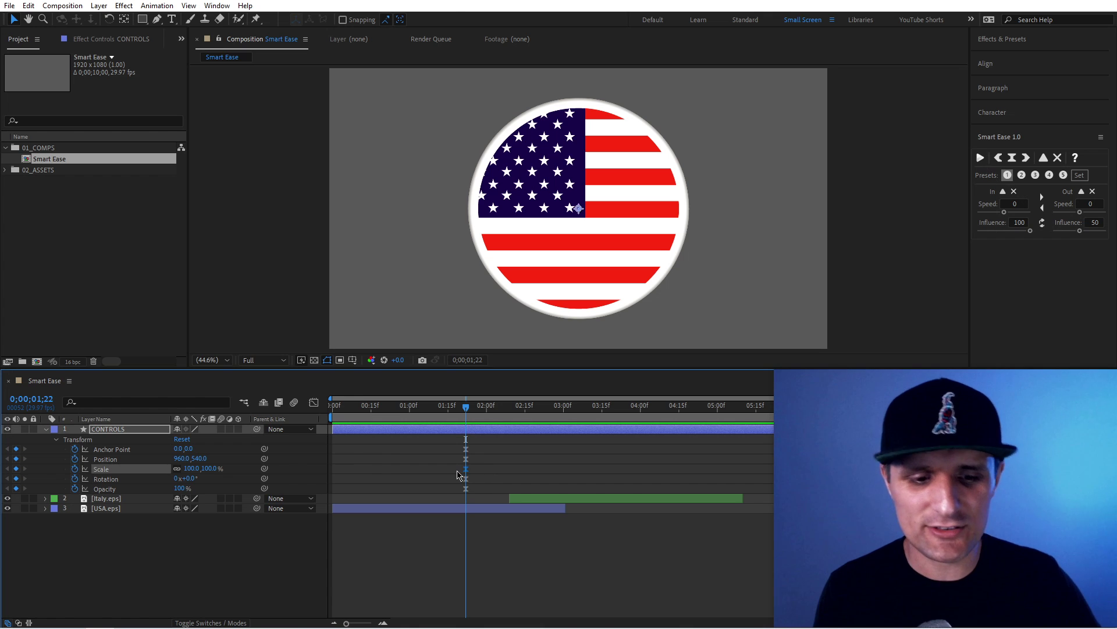
key(ctrl+shift+k)
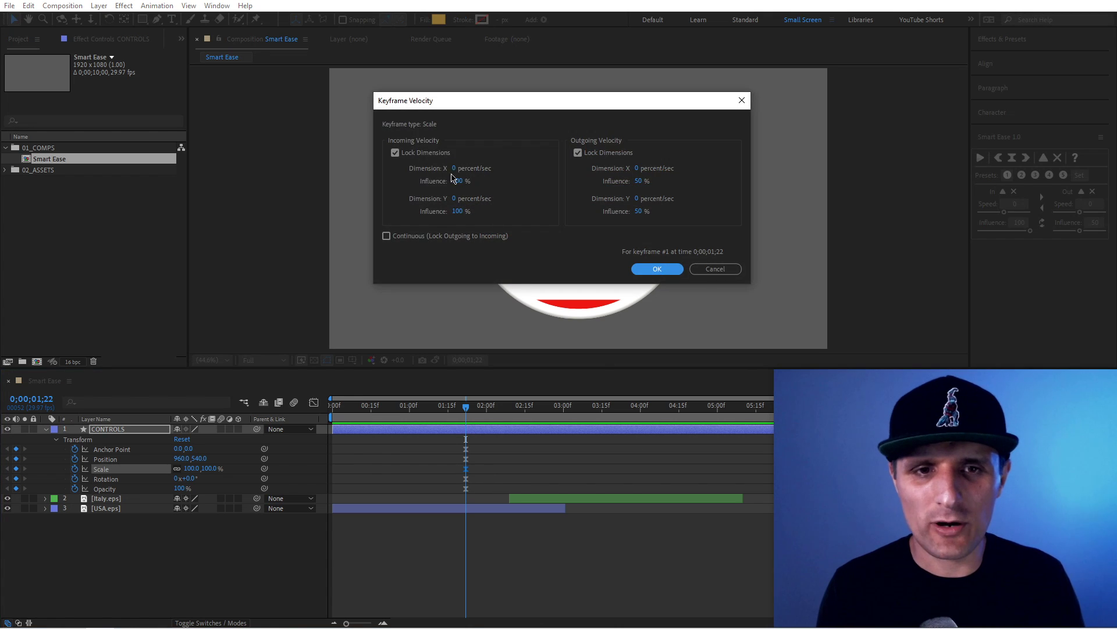
click(652, 268)
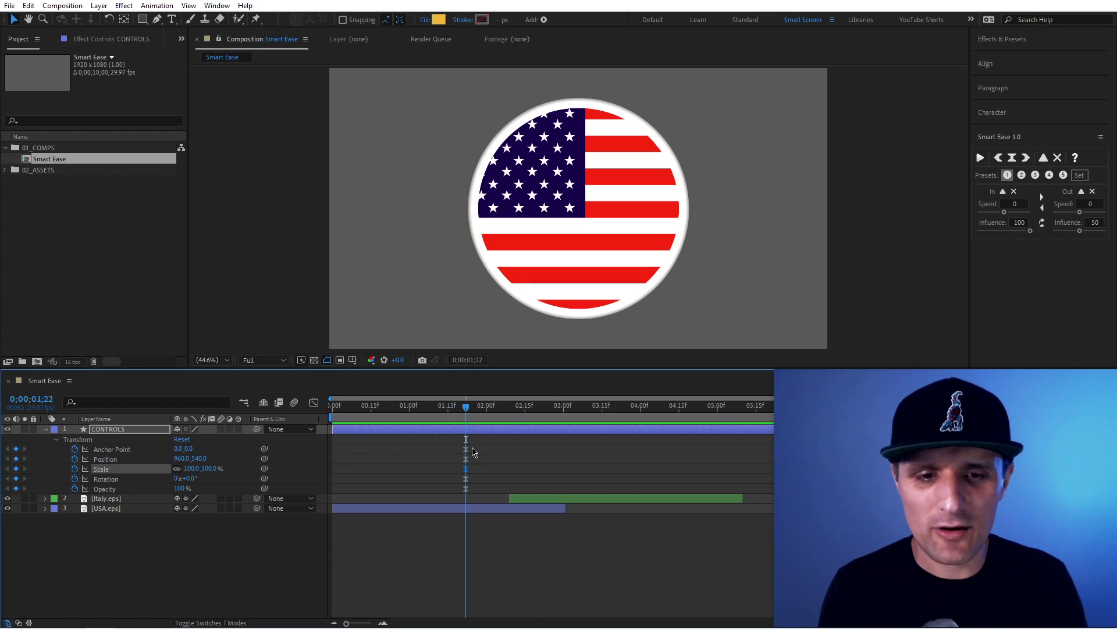
click(465, 448)
key(ctrl+shift+k)
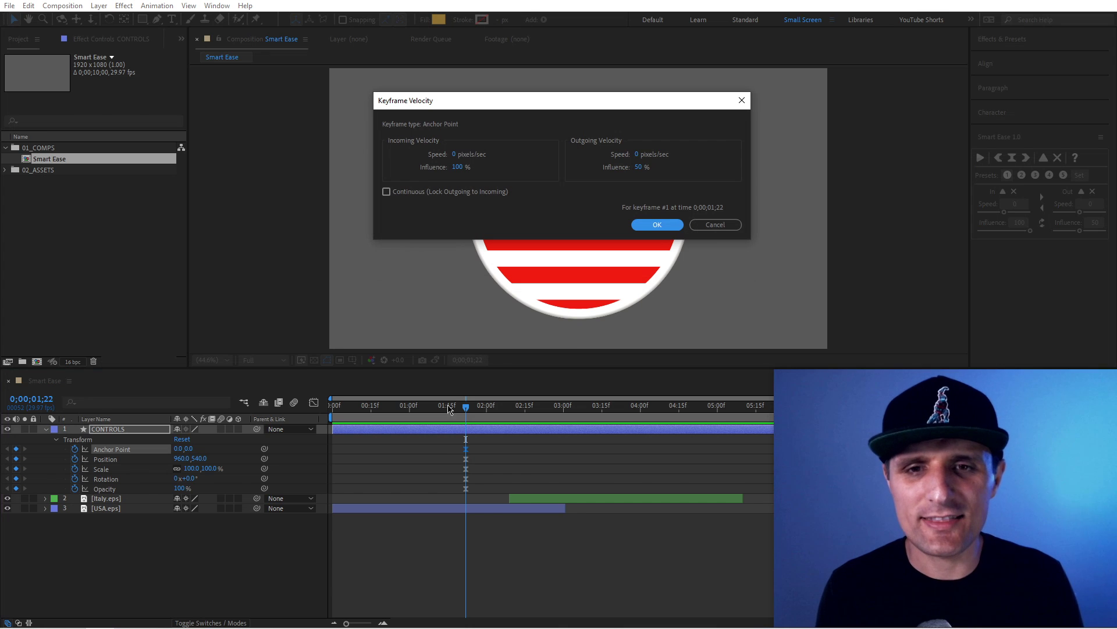
click(726, 224)
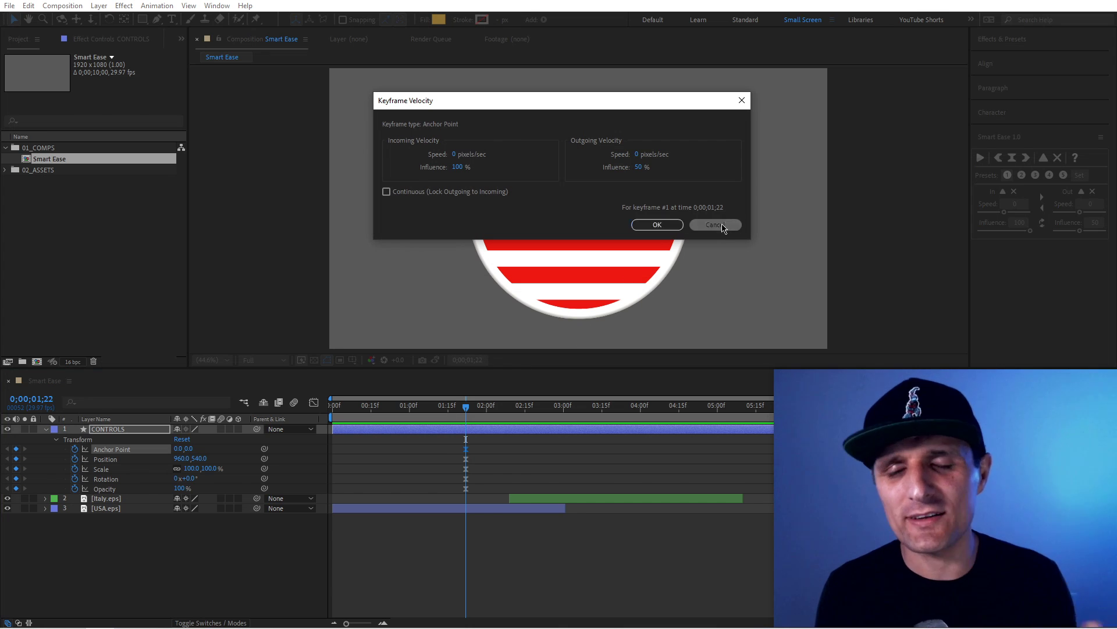
click(502, 469)
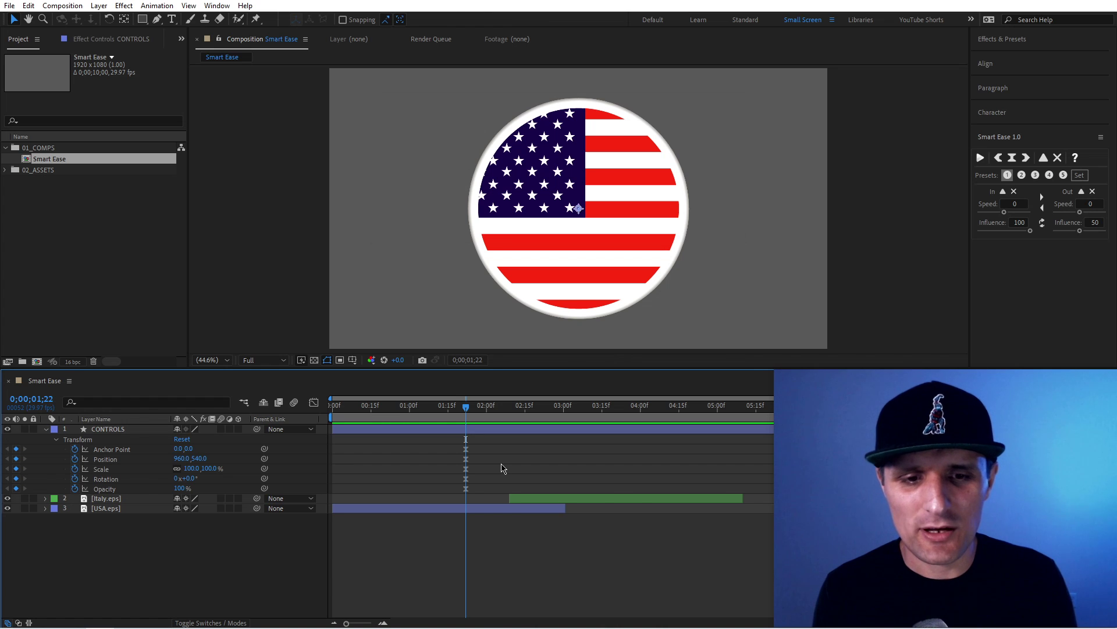
Select the five keyframes at 01;22 and apply Smart Ease ease-in, easy ease, then ease-out
drag(479, 438, 465, 493)
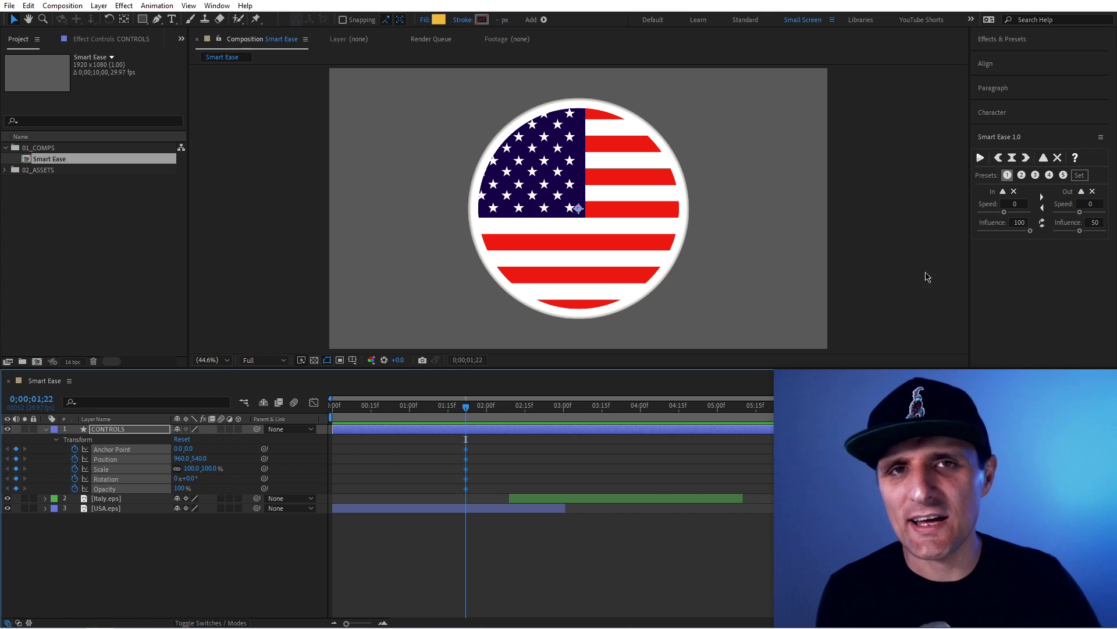
click(1000, 159)
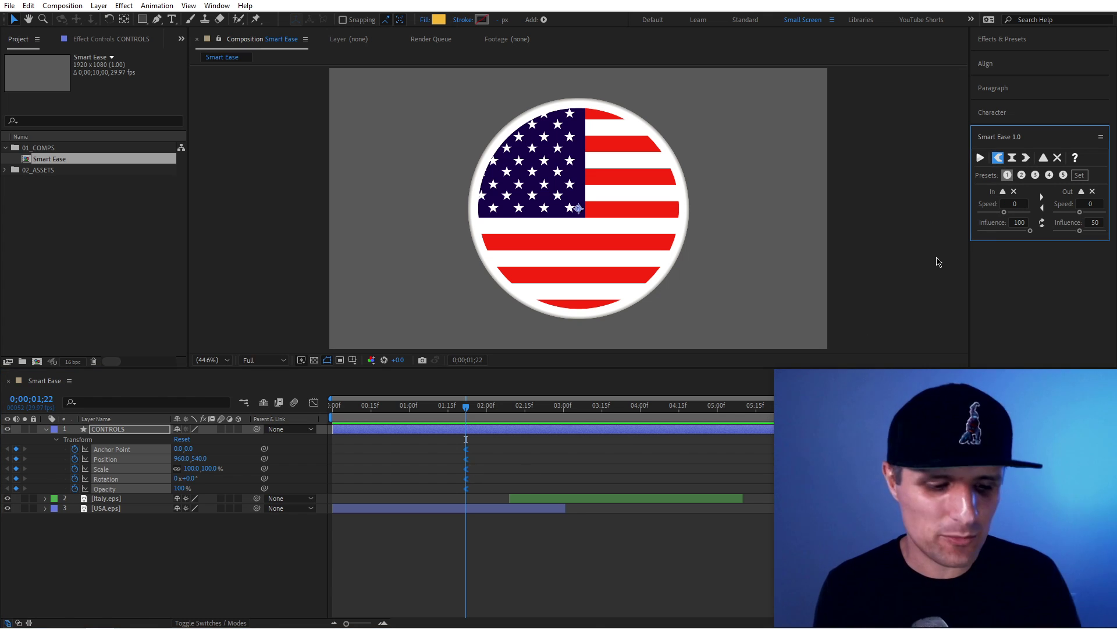
click(1012, 158)
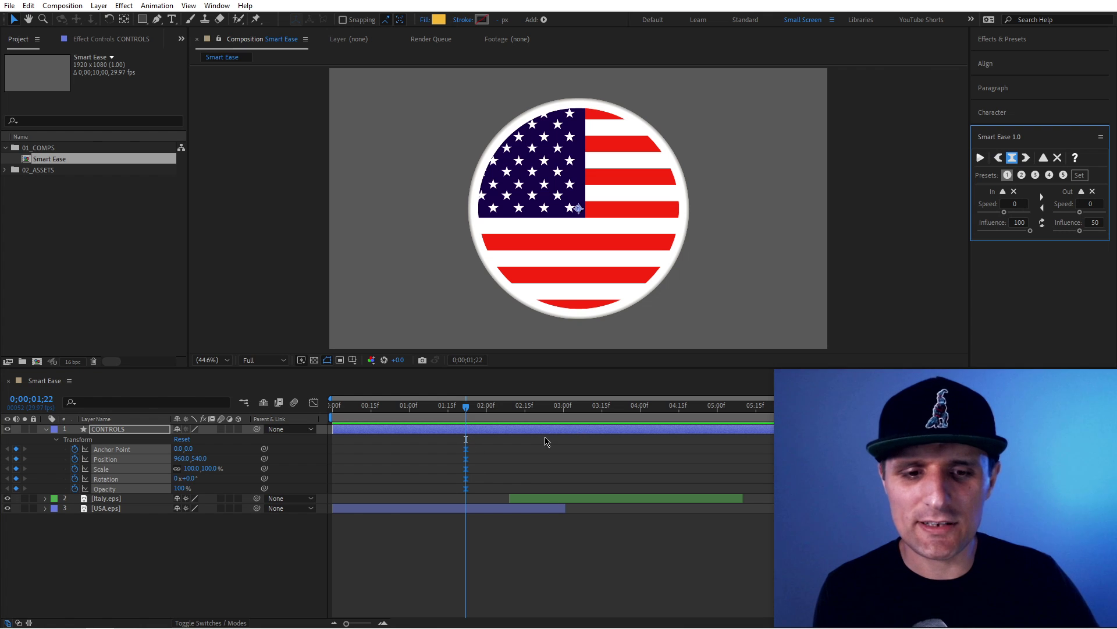
click(1026, 158)
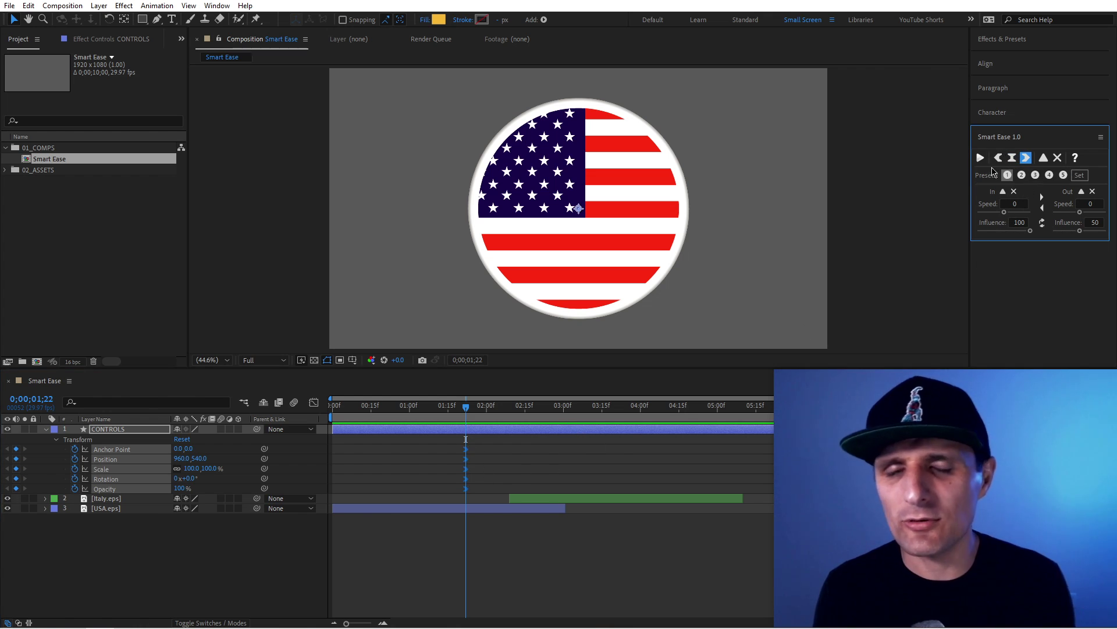
click(655, 453)
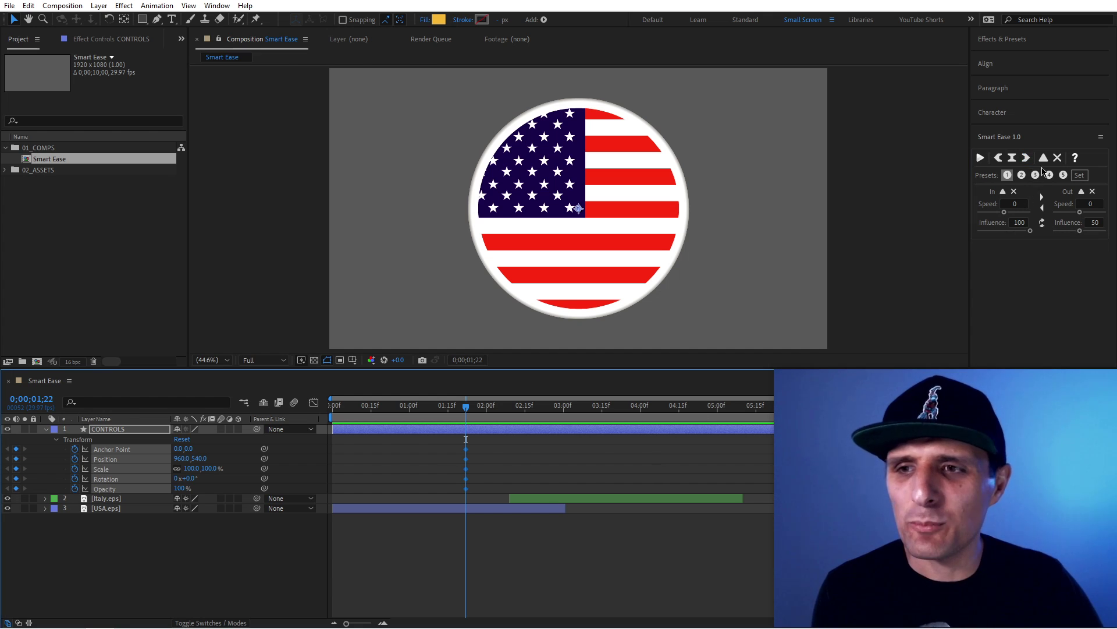
Give the Position keyframe 45% incoming and 35% outgoing influence, then grab that ease into Smart Ease
click(528, 449)
click(465, 459)
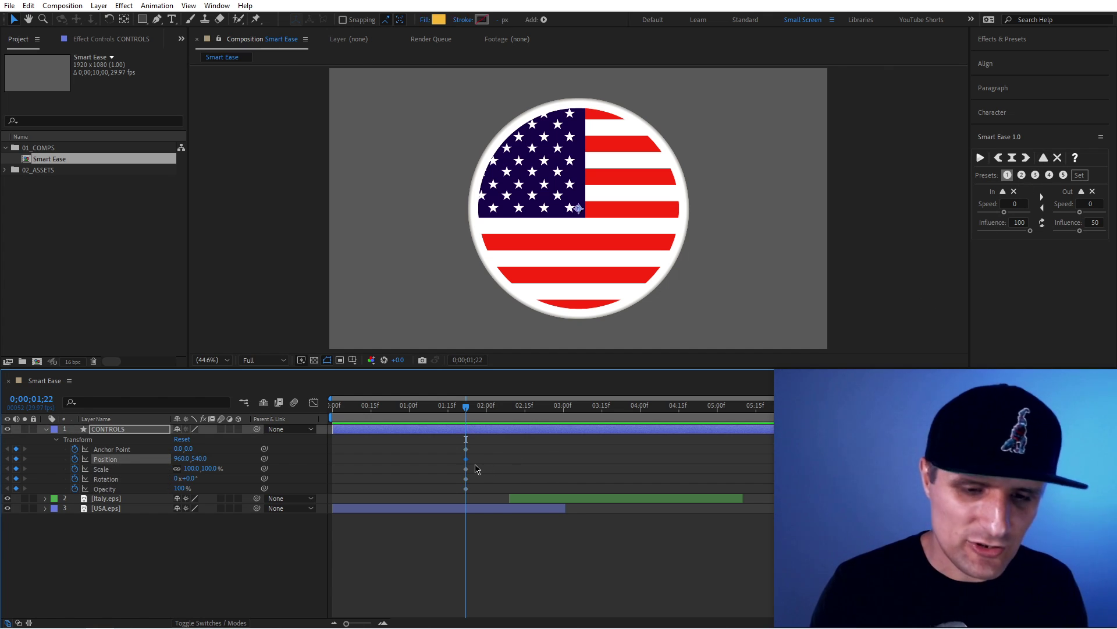
key(ctrl+shift+k)
click(454, 166)
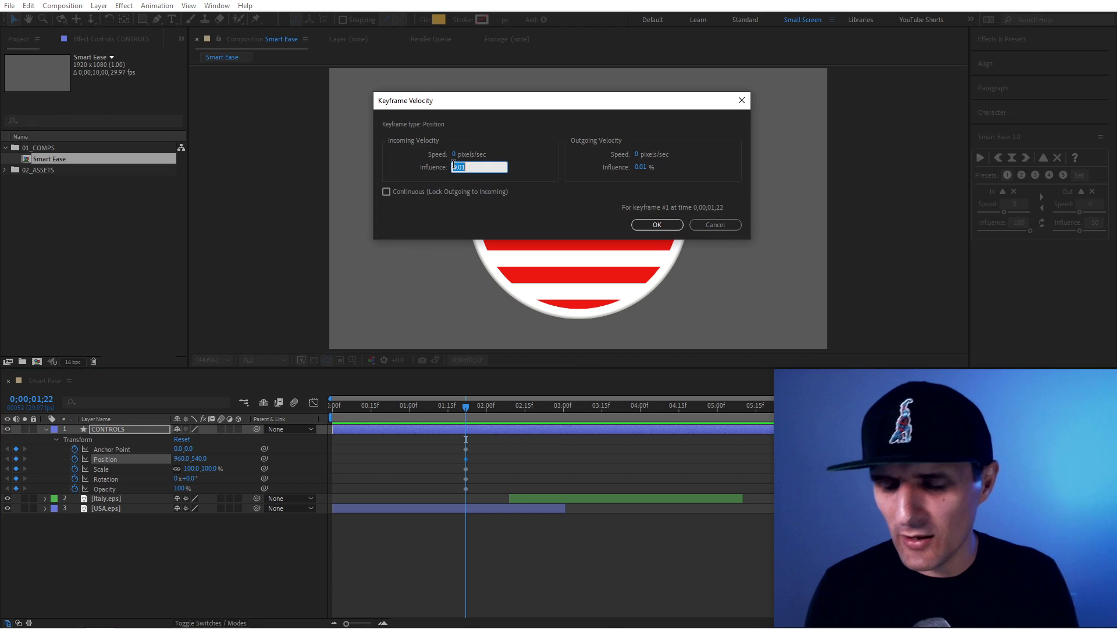
text(45)
click(641, 167)
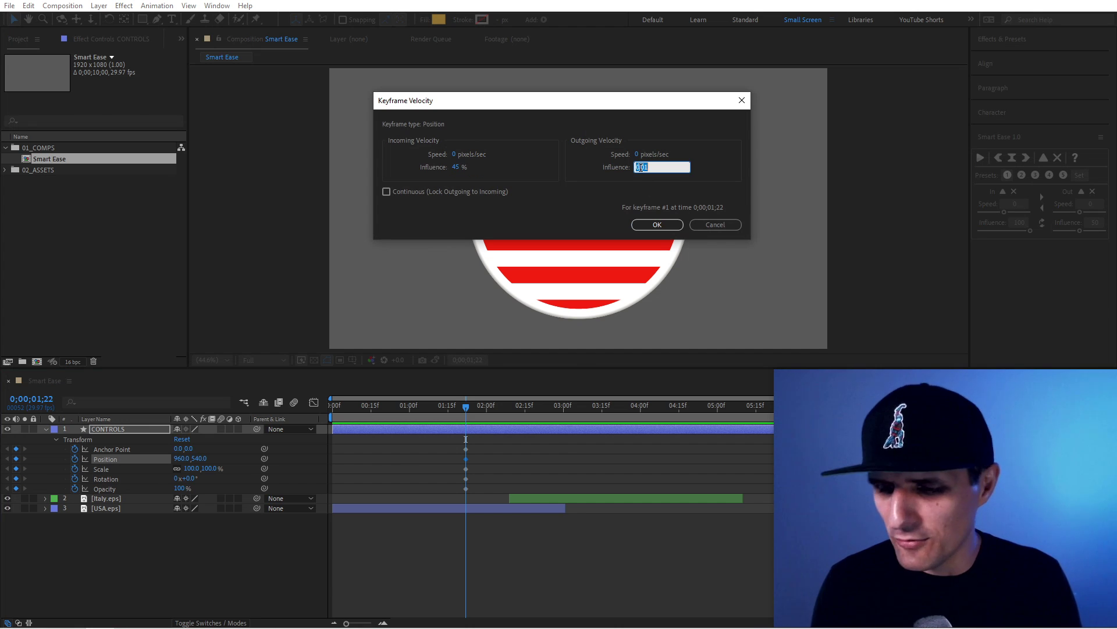
click(658, 223)
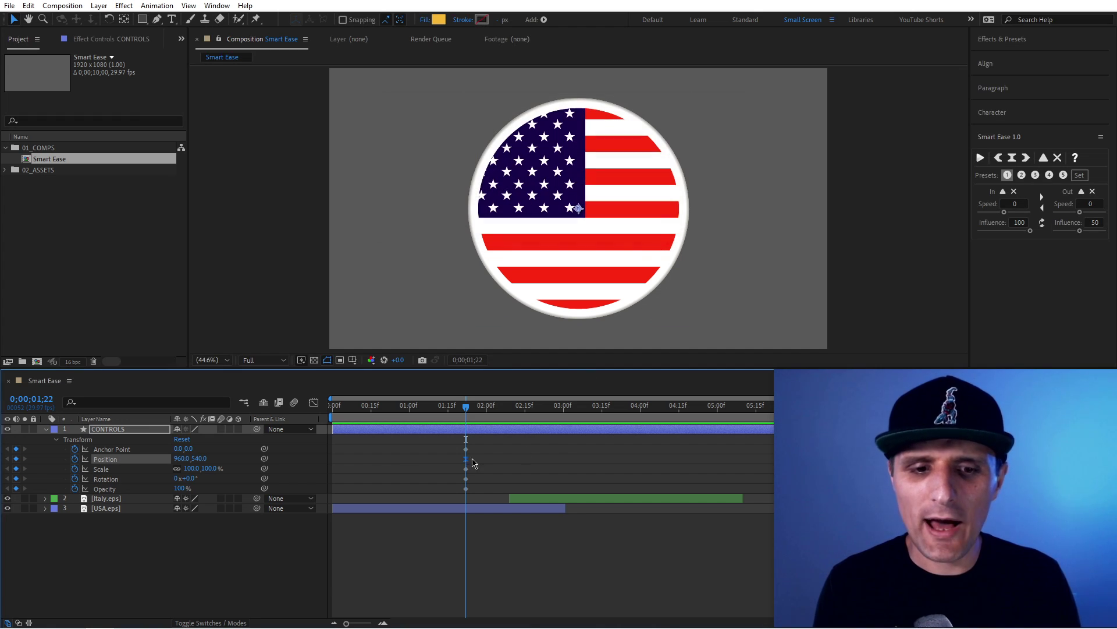
click(1043, 161)
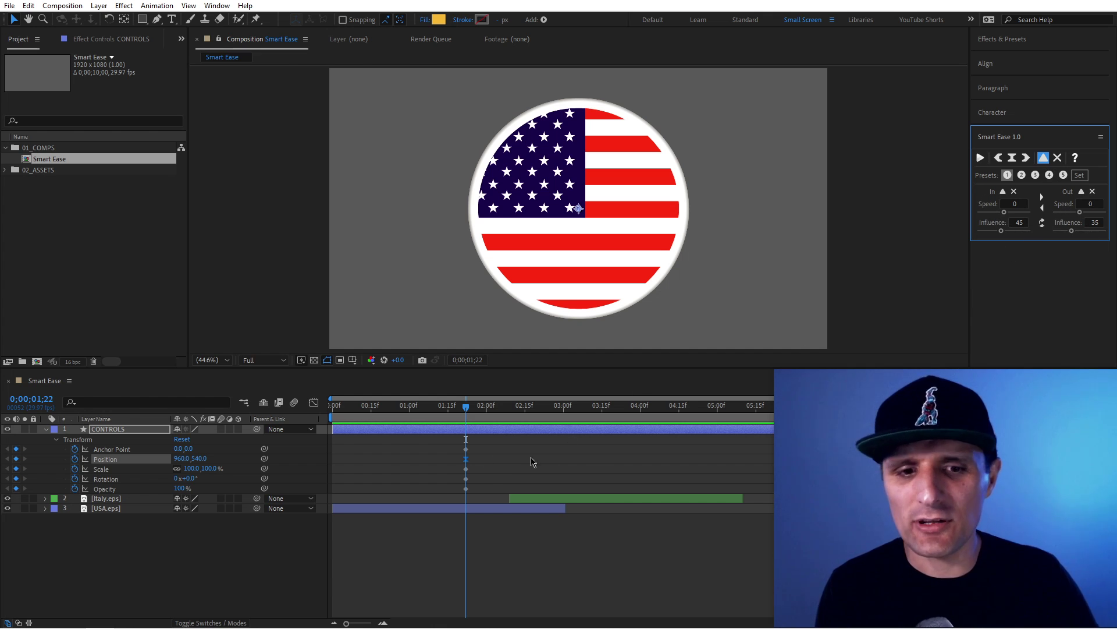
Apply the stored 45/35 Smart Ease to the Opacity keyframe
mouse_move(494, 469)
mouse_down()
mouse_move(458, 475)
mouse_move(497, 466)
mouse_up()
click(476, 463)
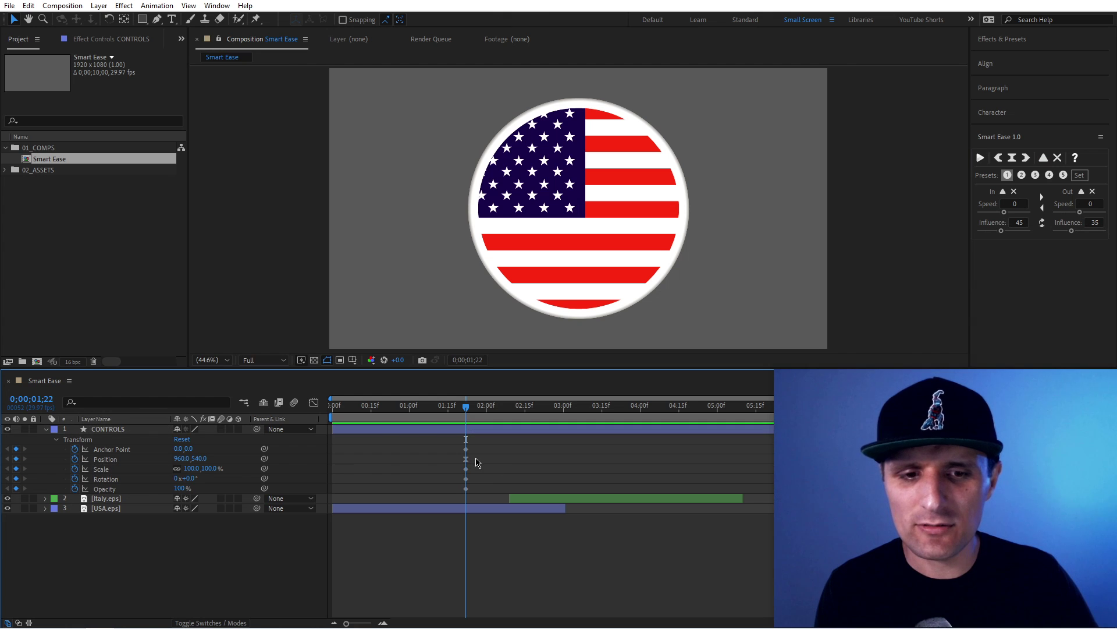
click(466, 488)
click(980, 157)
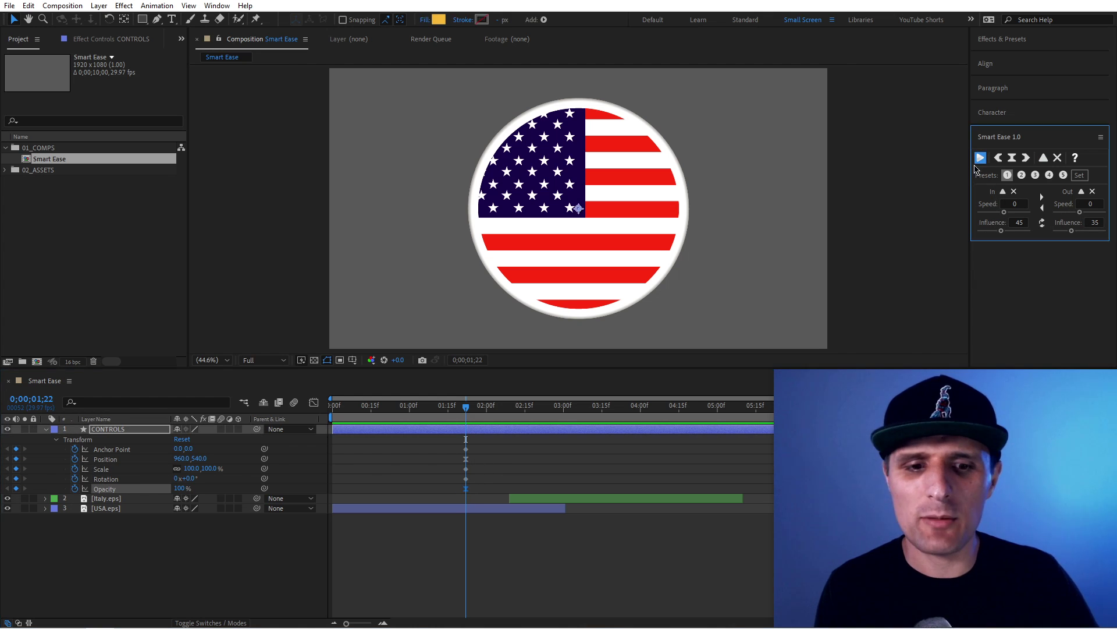
Apply the same ease to the Anchor Point, Scale and Rotation keyframes
click(482, 474)
drag(487, 446, 464, 482)
click(981, 157)
click(537, 442)
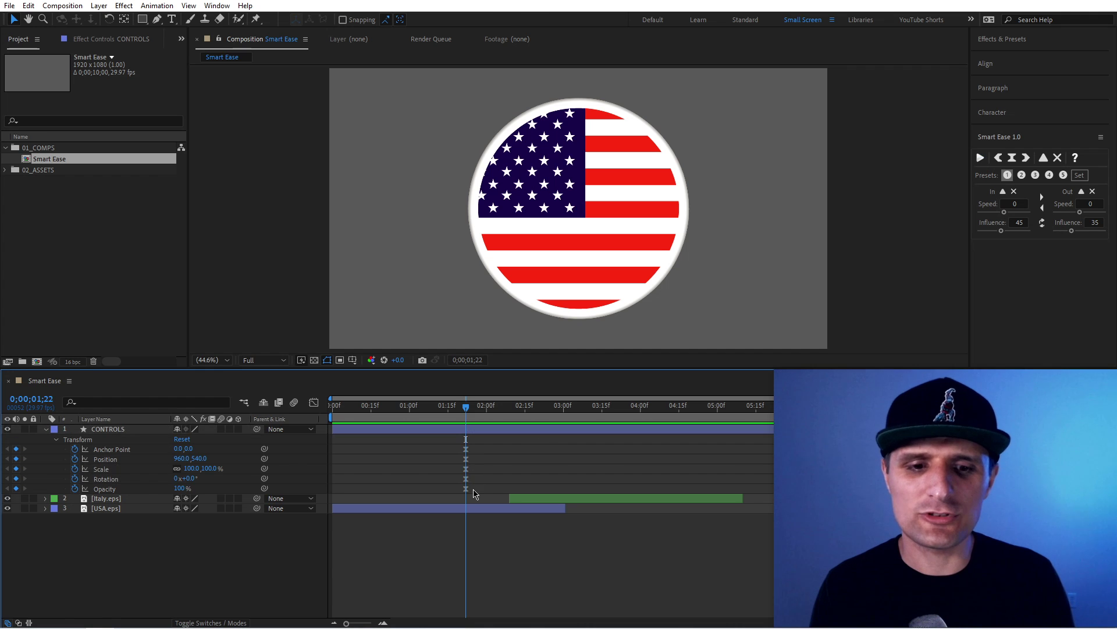
Check the Opacity keyframe's velocity settings, then select all five keyframes at the playhead
click(466, 488)
key(ctrl+shift+k)
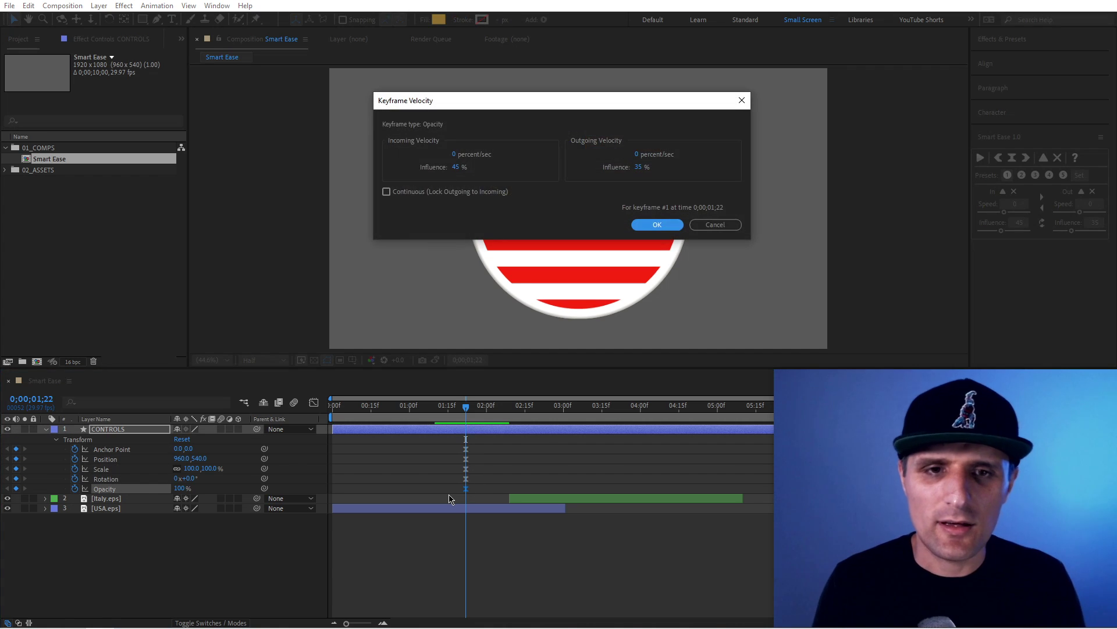
click(715, 225)
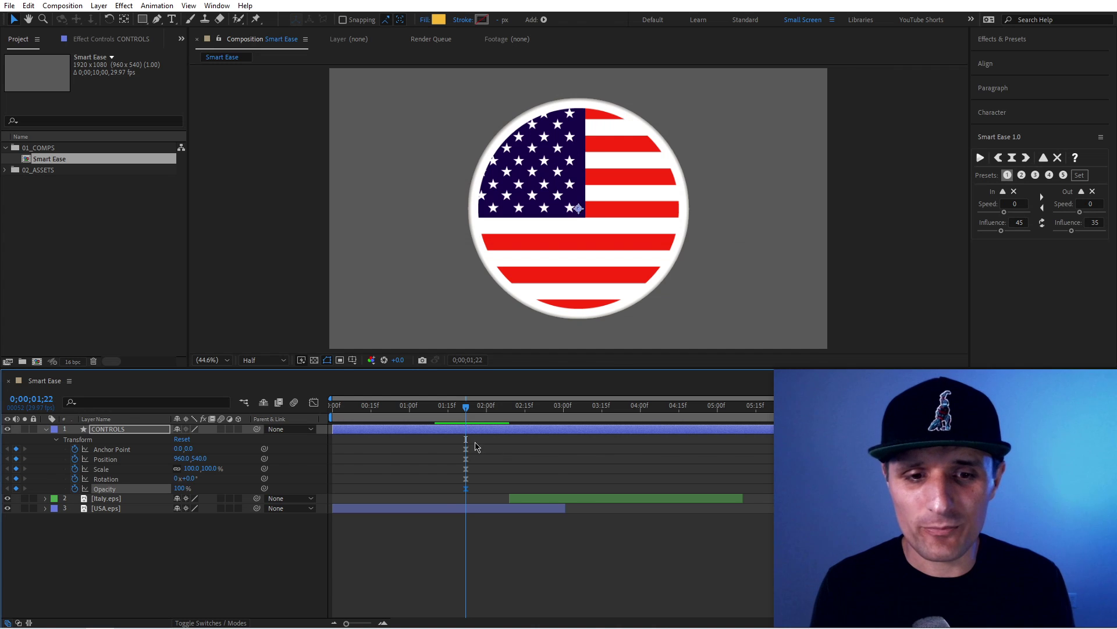
drag(472, 445, 459, 496)
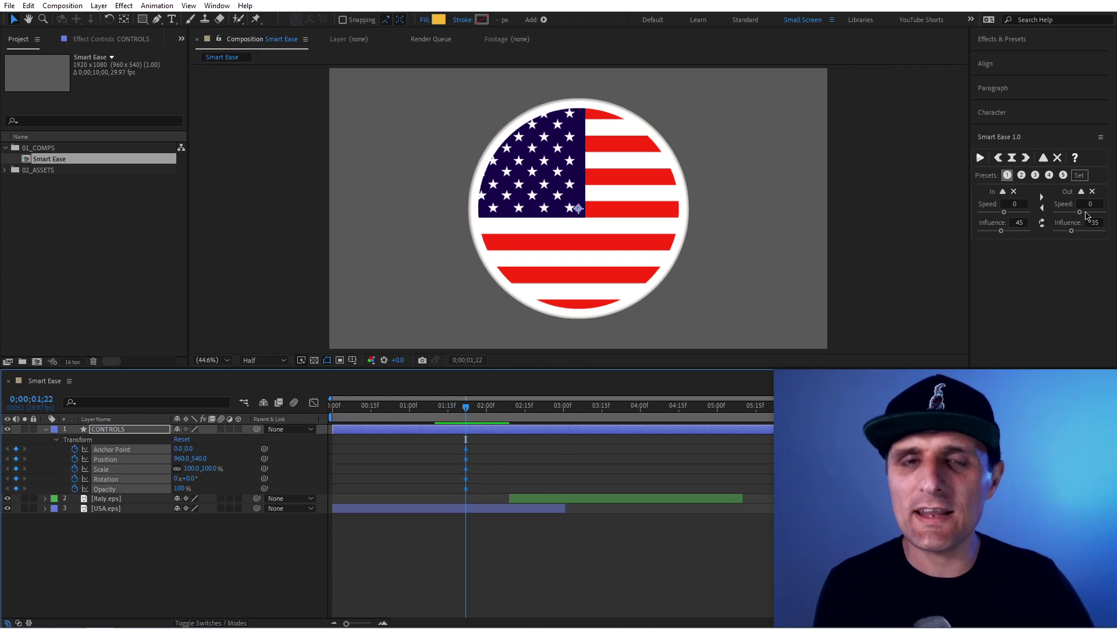
Clear the Smart Ease and try the built-in 0.1, 50/50 and 33.33 influence presets
click(1058, 158)
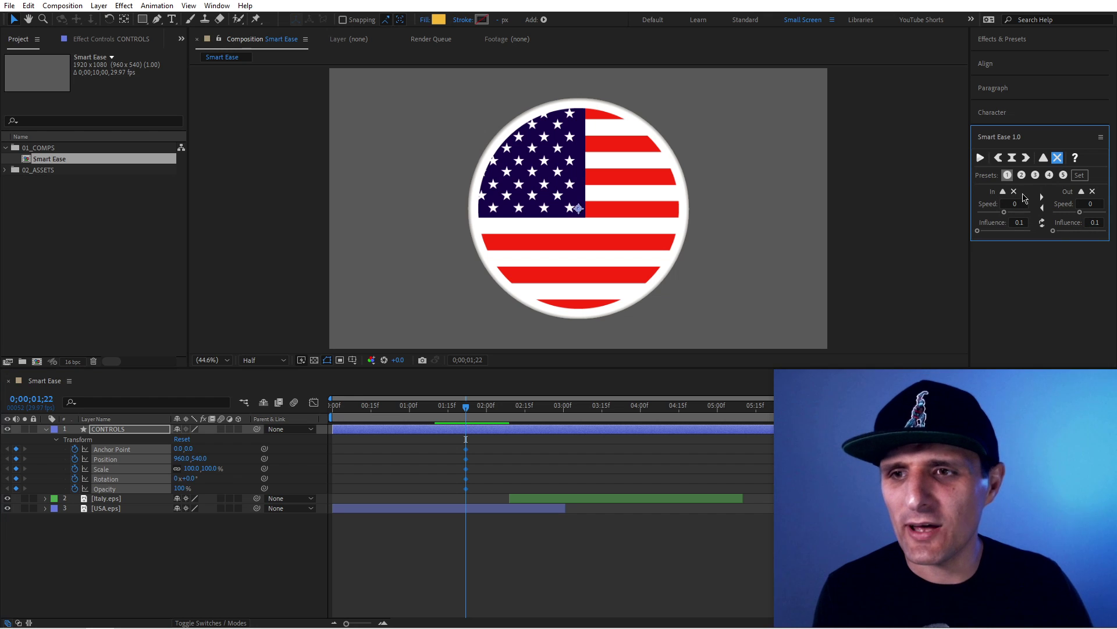
click(1063, 175)
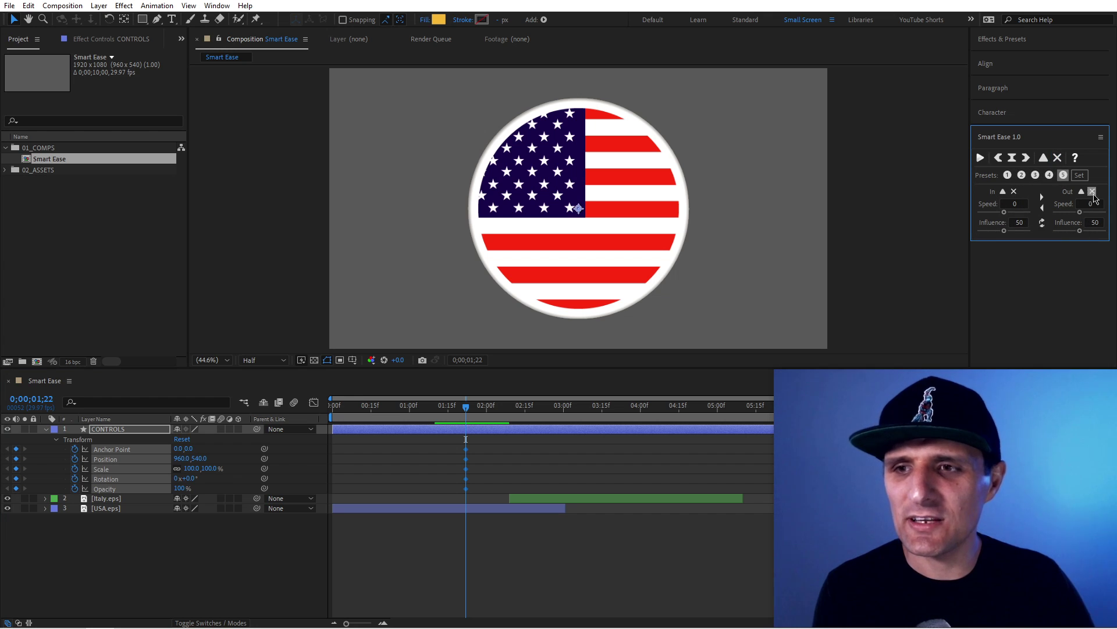
click(1007, 175)
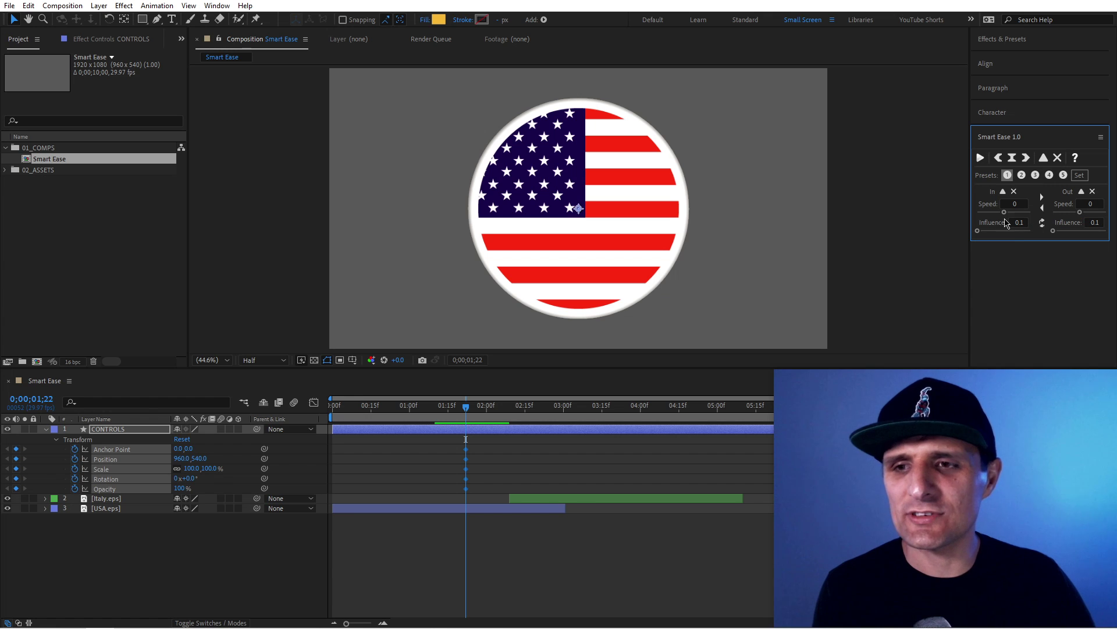
click(1021, 175)
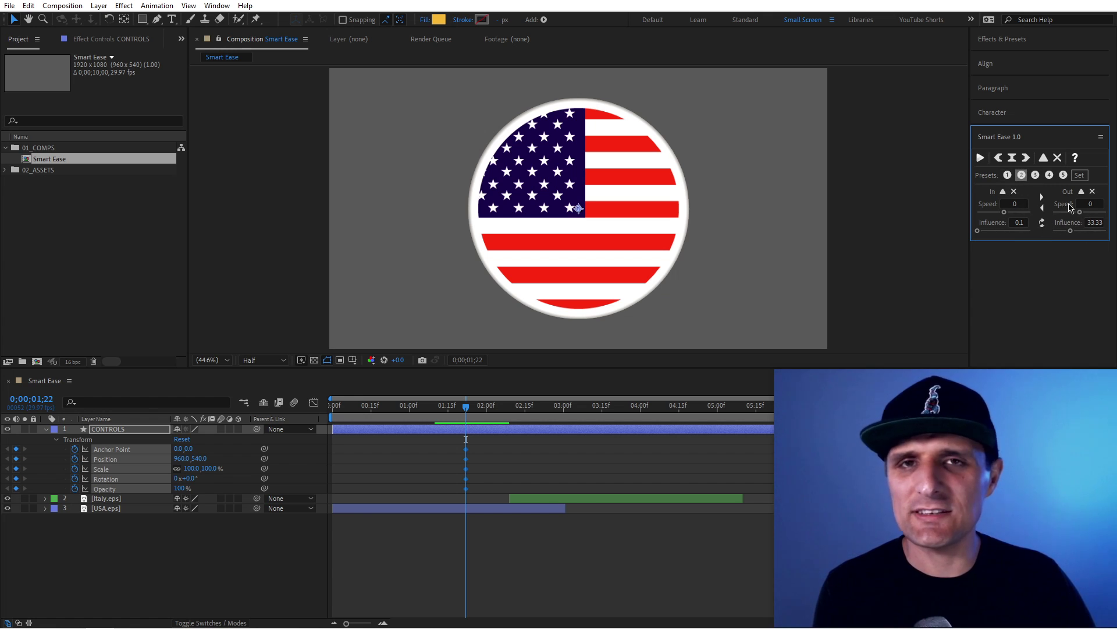
click(1050, 175)
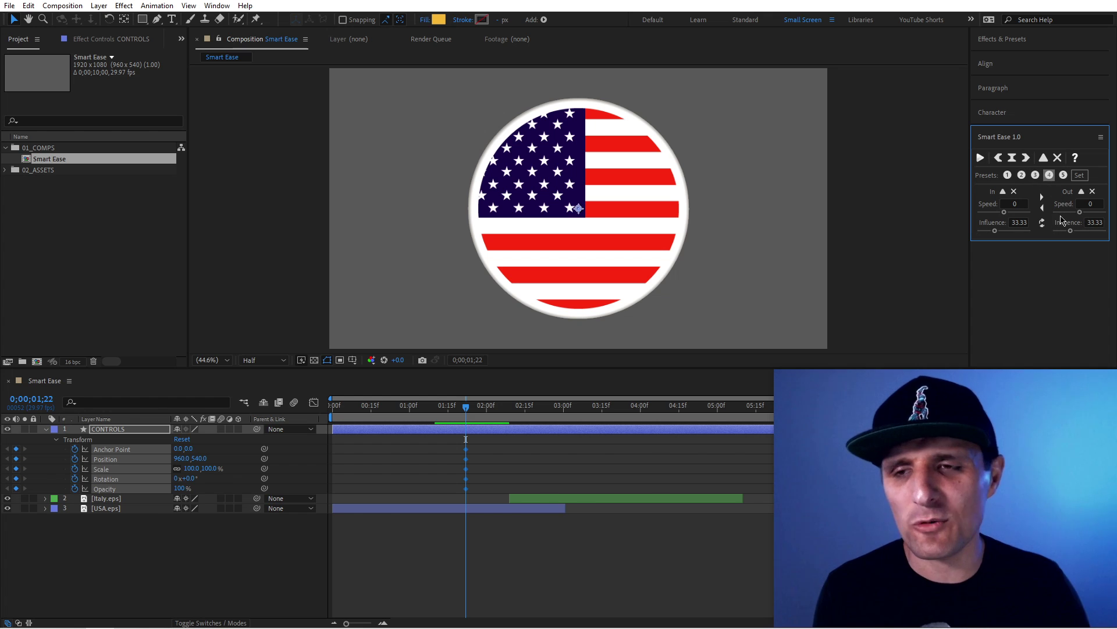
click(1008, 174)
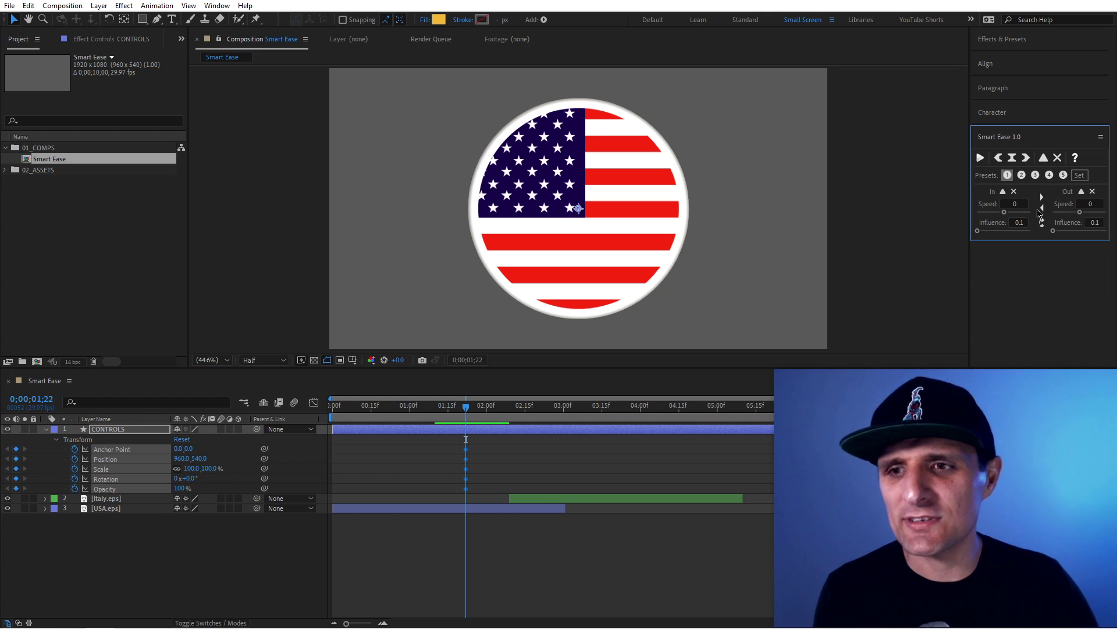
Enter 45 for both outgoing and incoming influence and arm Set to store a preset
click(1094, 222)
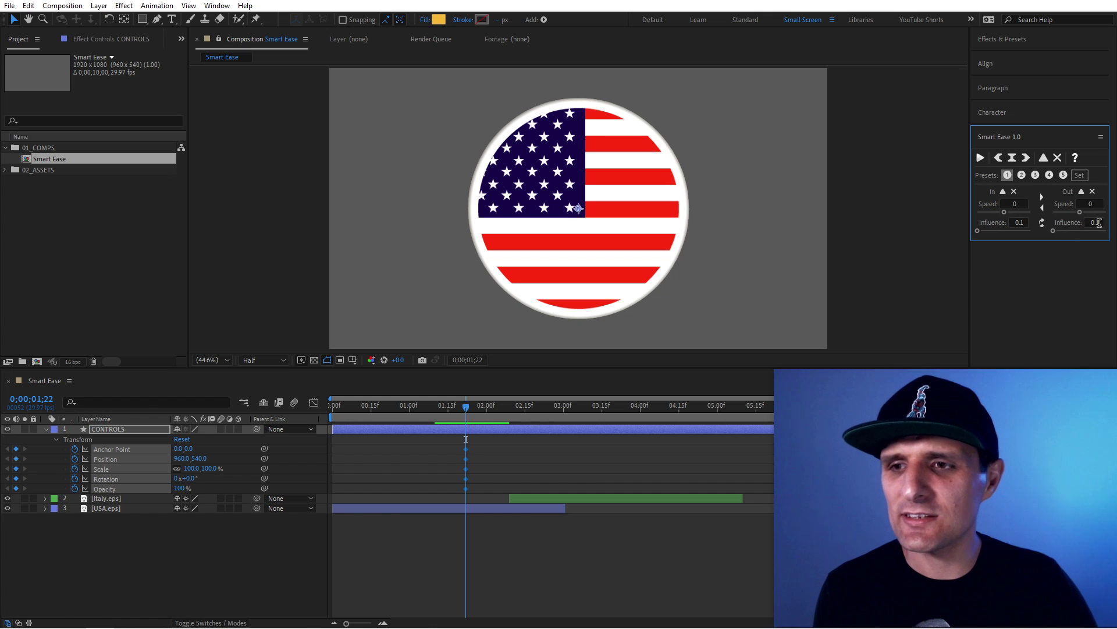
text(45)
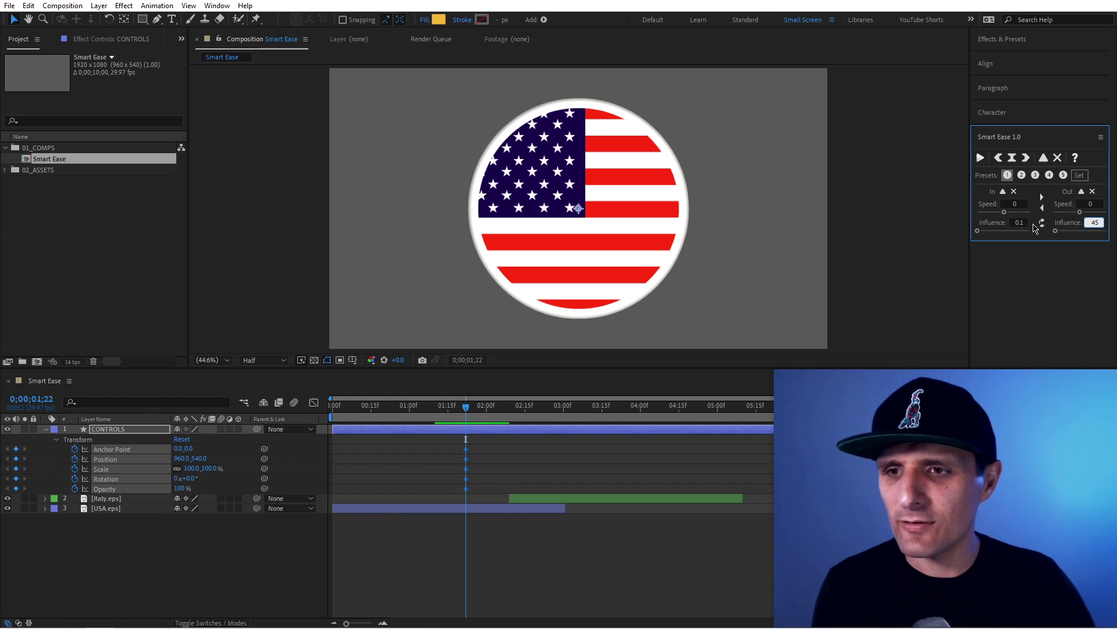
click(1018, 222)
text(45)
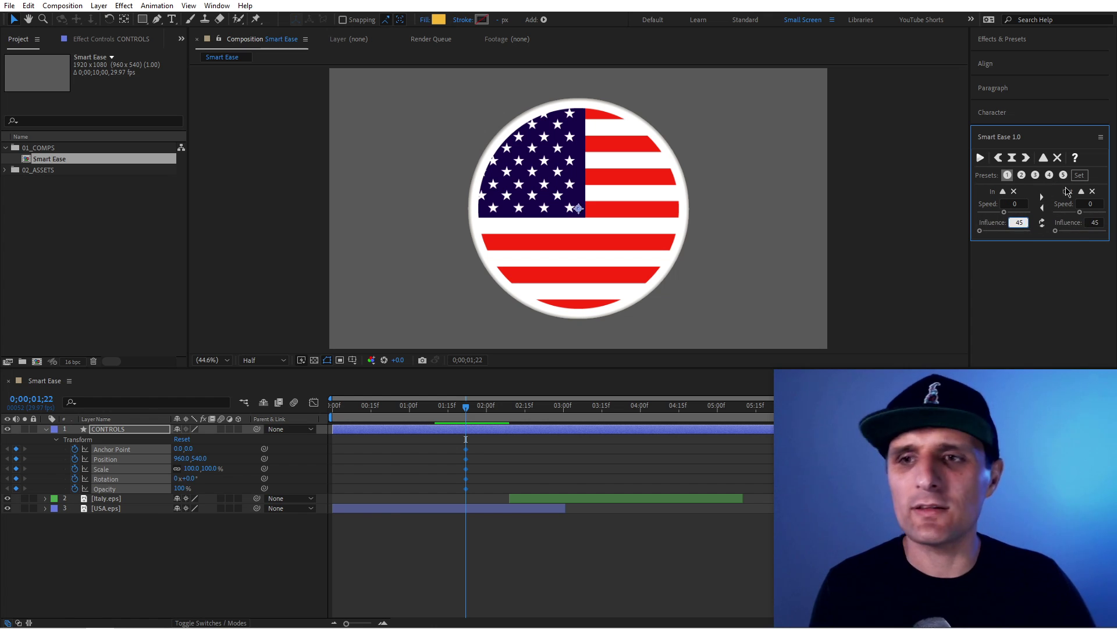
click(1087, 177)
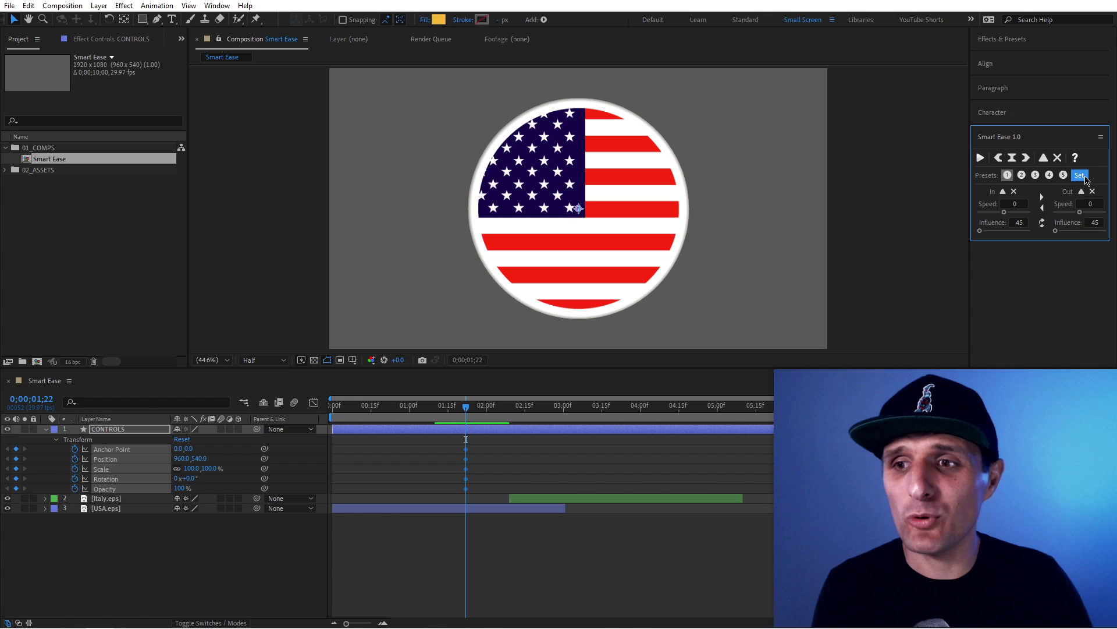
Store 45/45 as preset 1, then set preset 2's influence to 61 incoming, about 77 outgoing
click(1008, 175)
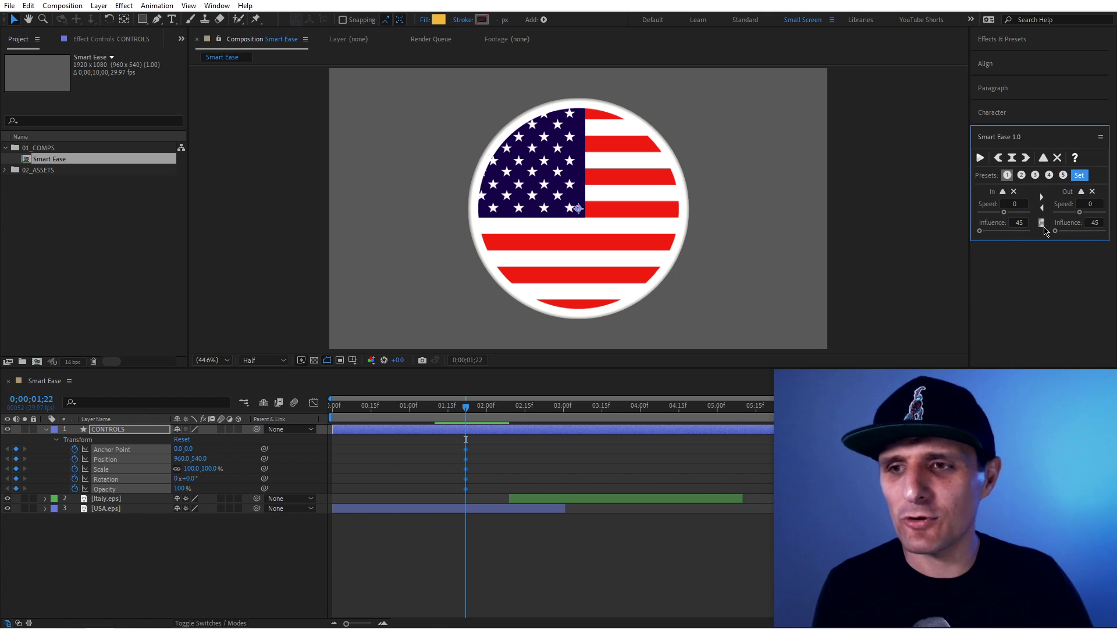
click(1022, 176)
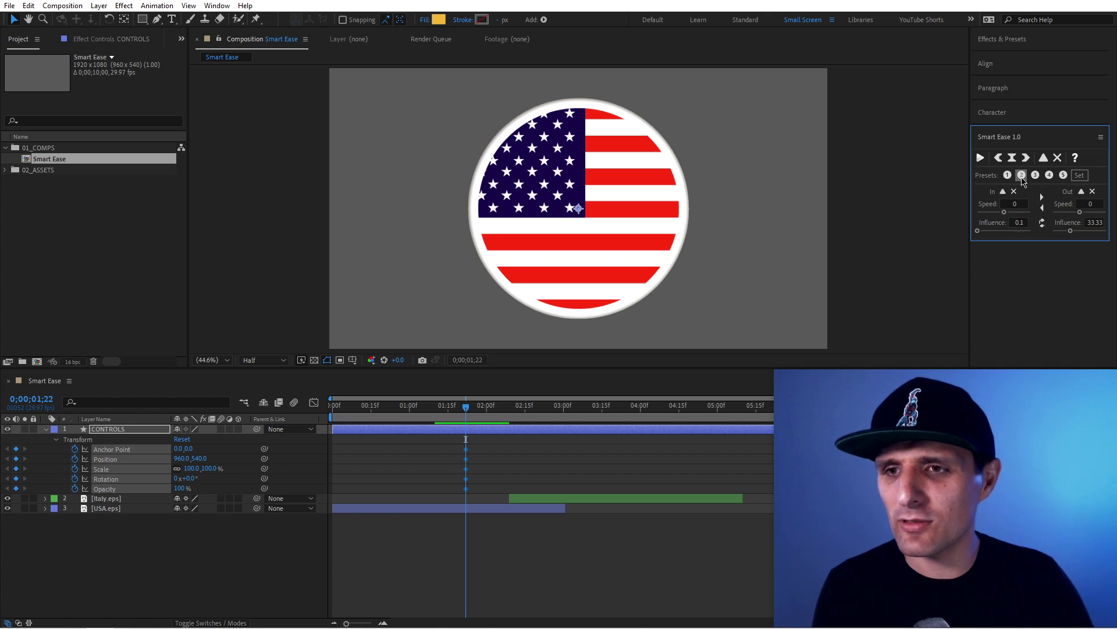
click(1010, 231)
drag(1070, 231, 1093, 231)
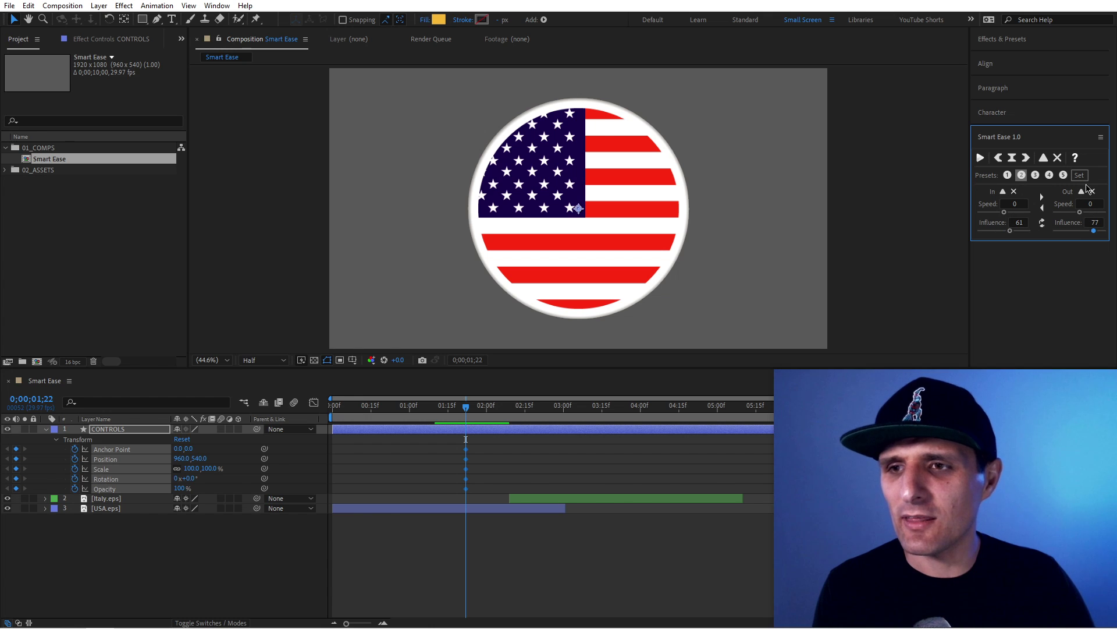
Set influence to 77 incoming, 48 outgoing, store it as preset 3, then recall preset 1
click(1035, 176)
drag(995, 231, 976, 232)
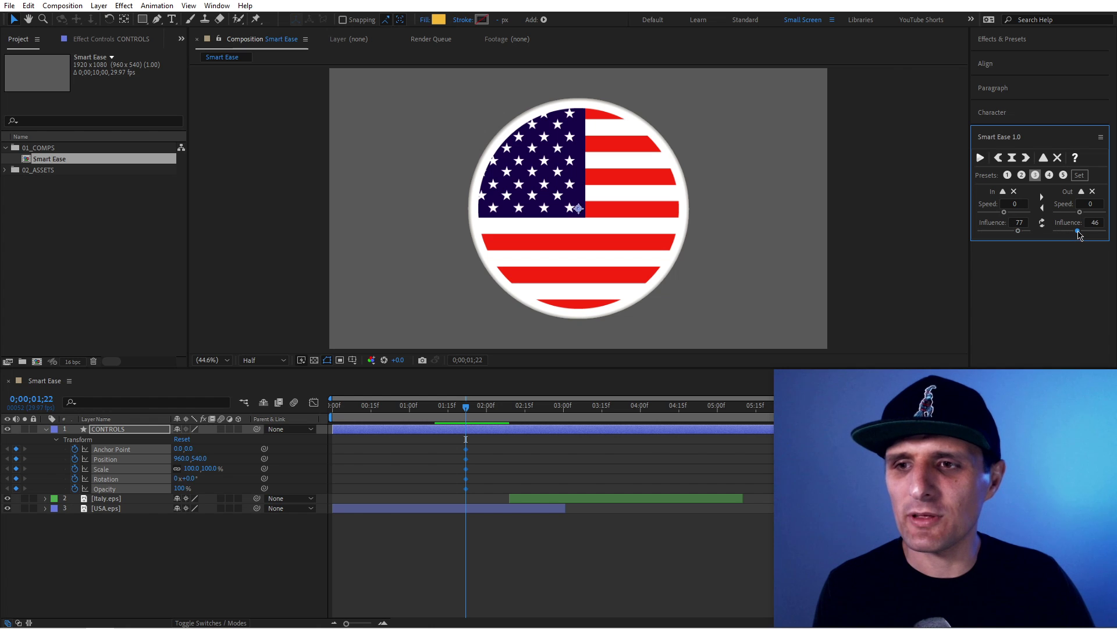
drag(1080, 234, 1078, 232)
click(1079, 175)
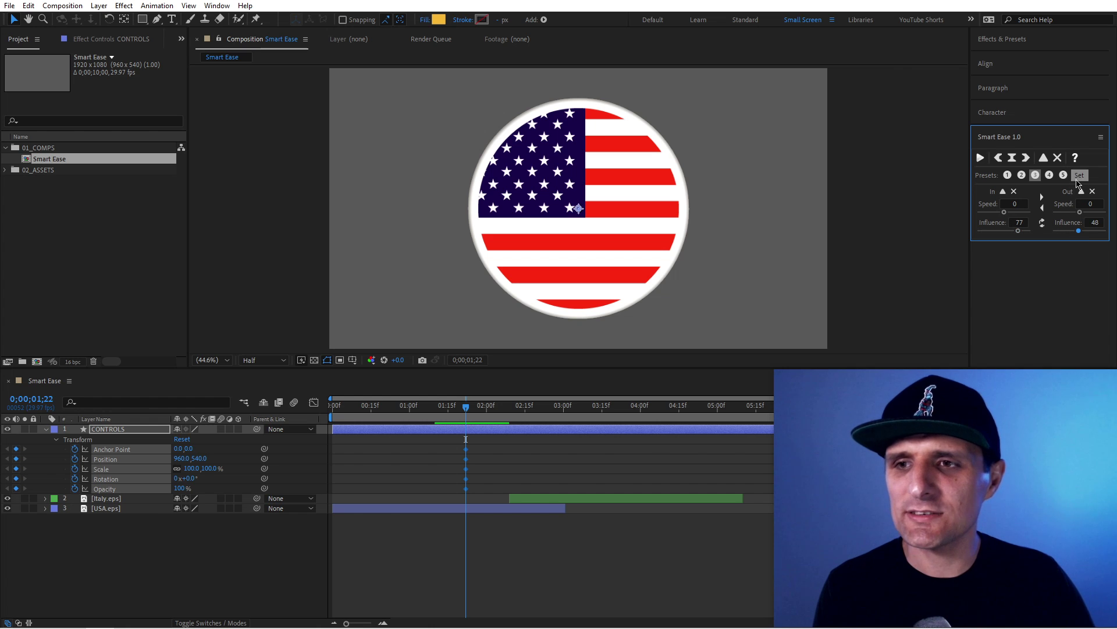
click(1040, 177)
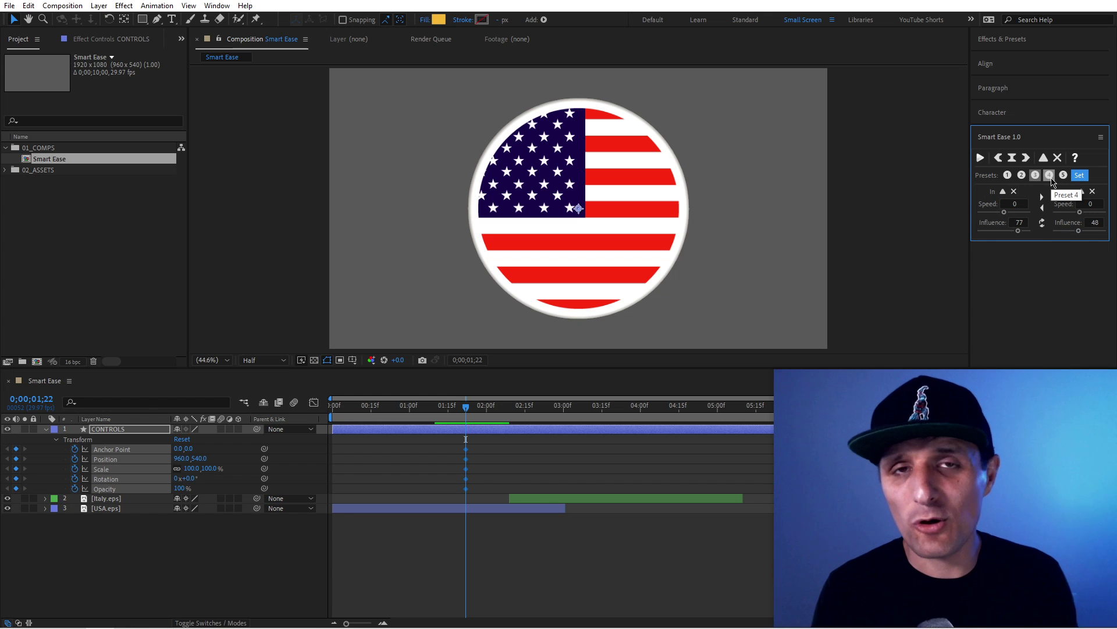
click(1007, 175)
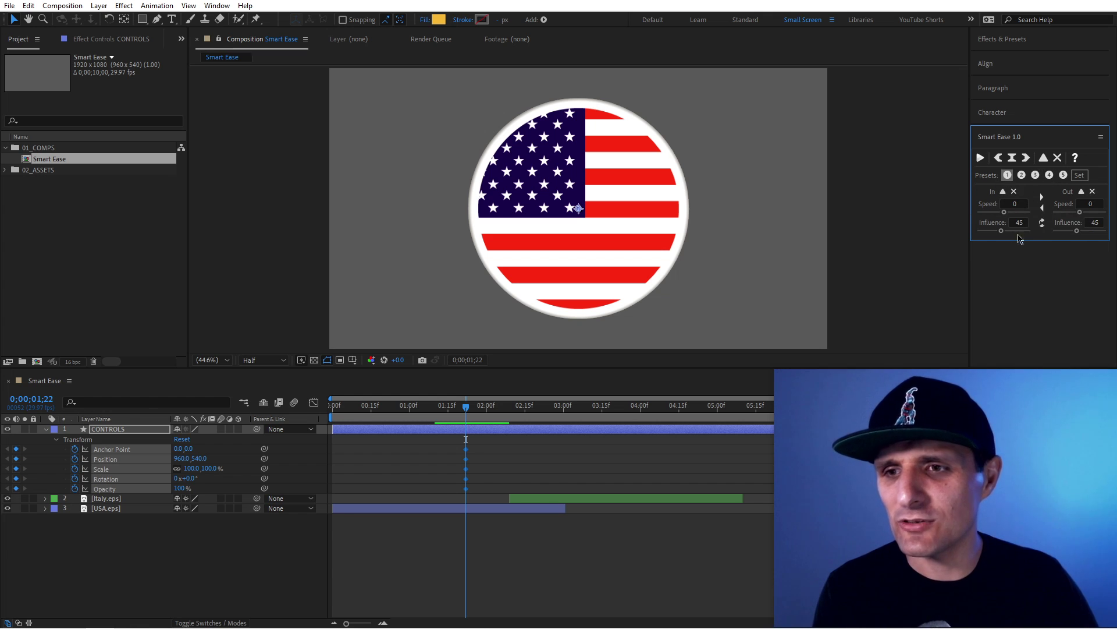
Recall the saved presets to check their 77/48, 45/45 and 61/77 eases
click(1022, 176)
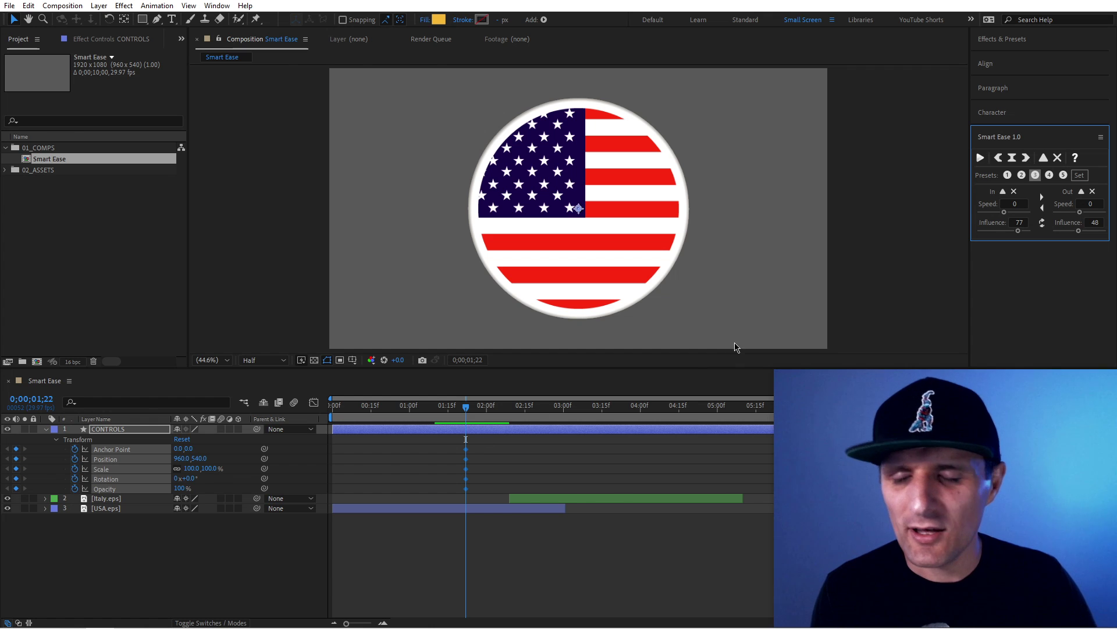
click(1008, 174)
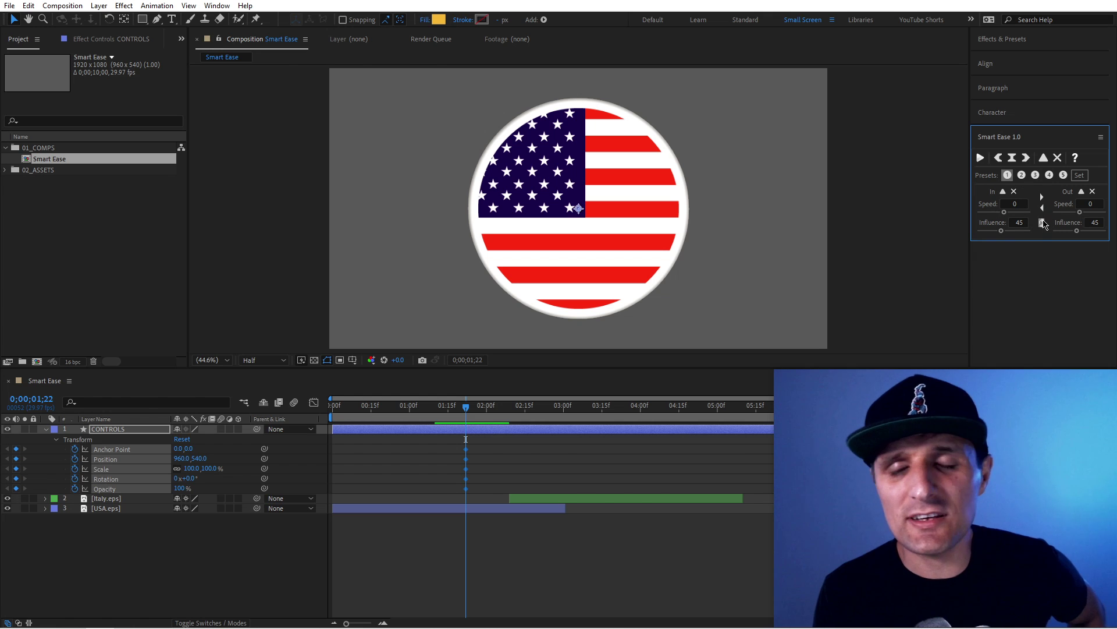
click(1021, 174)
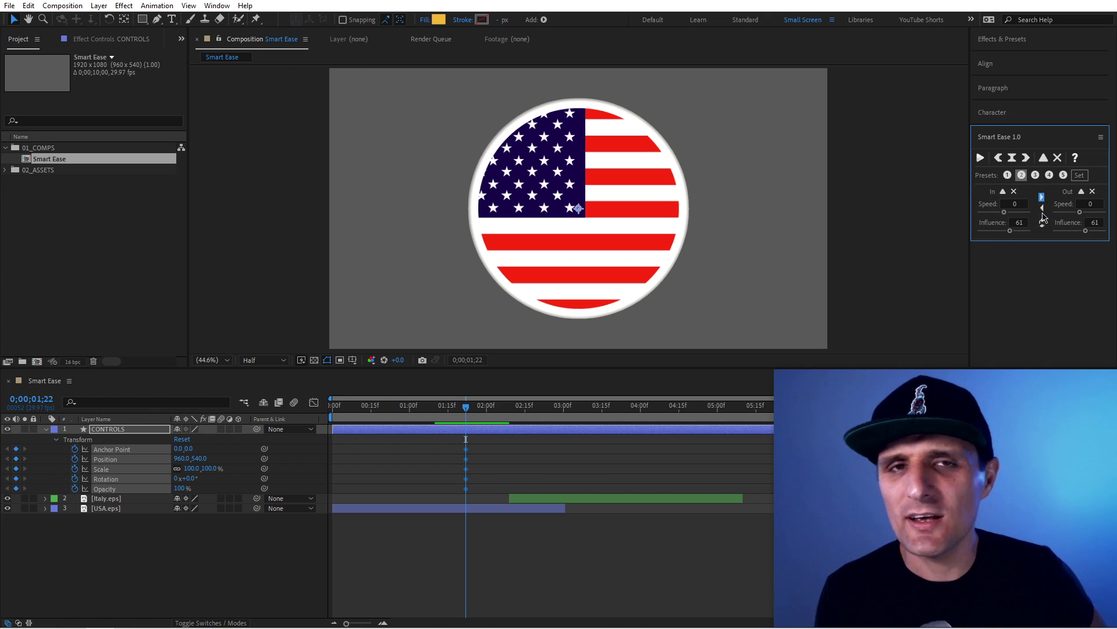
Change the Smart Ease influence to 33 incoming and 50 outgoing
drag(1097, 221, 1074, 225)
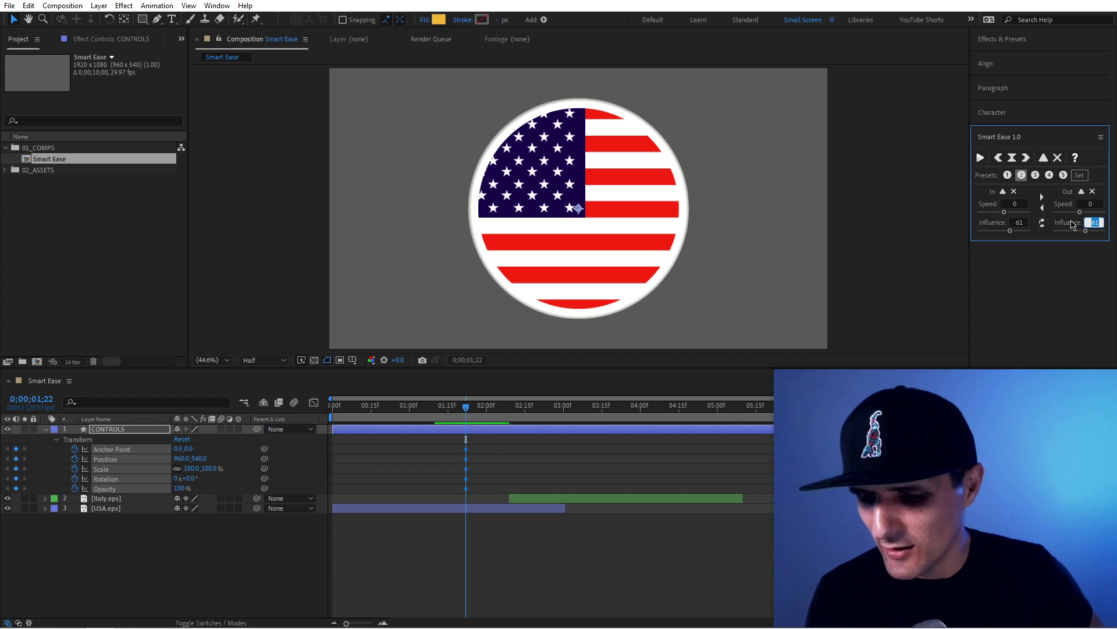
click(1043, 207)
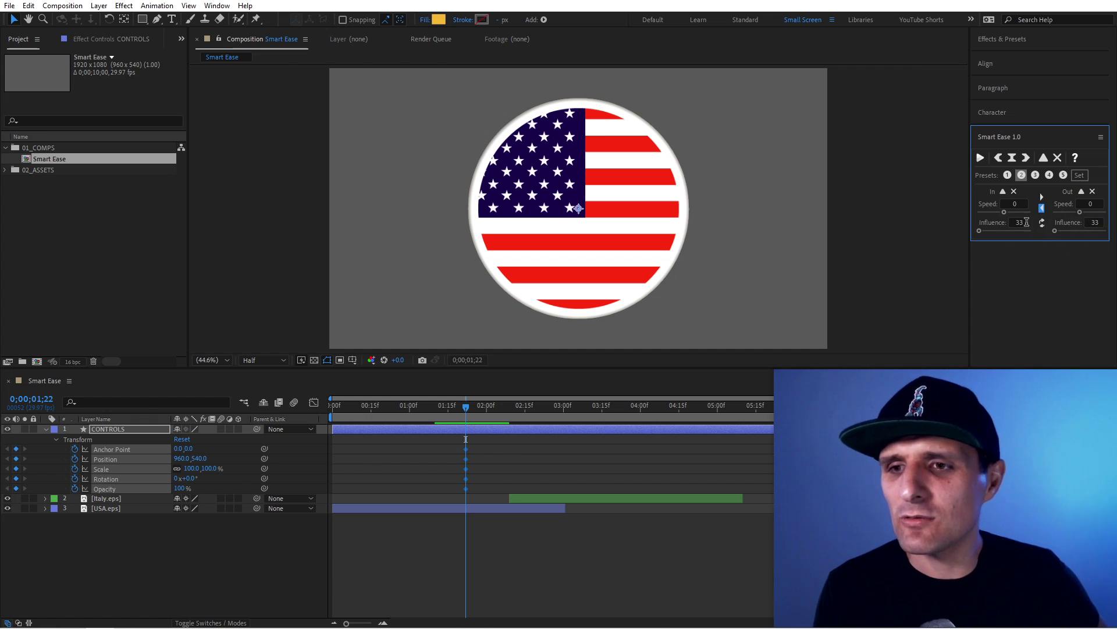
drag(1027, 221, 994, 224)
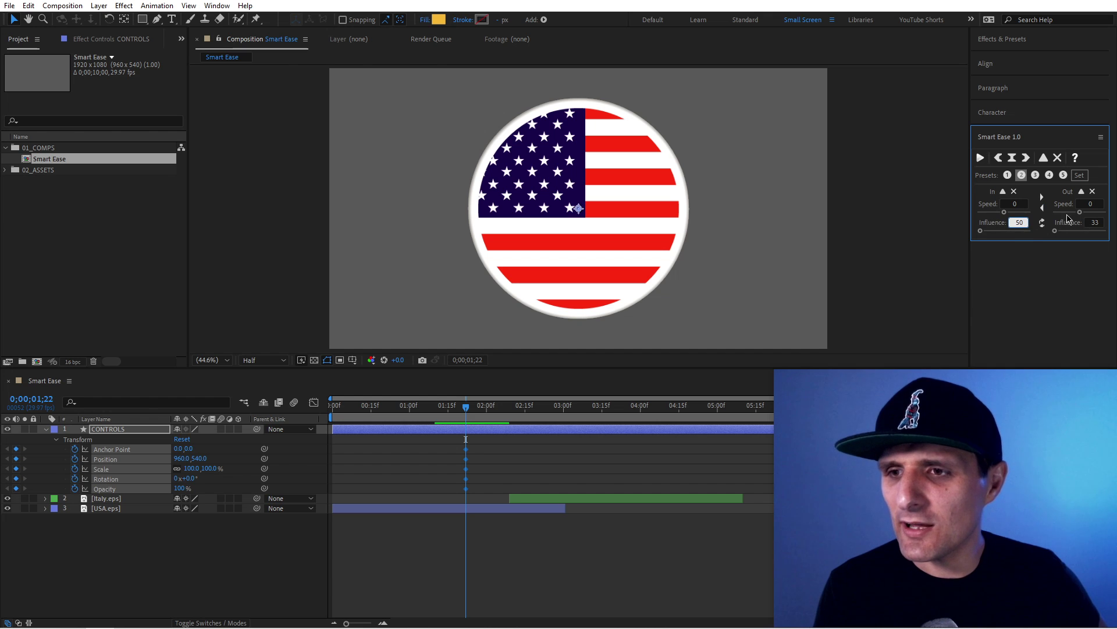
click(1046, 227)
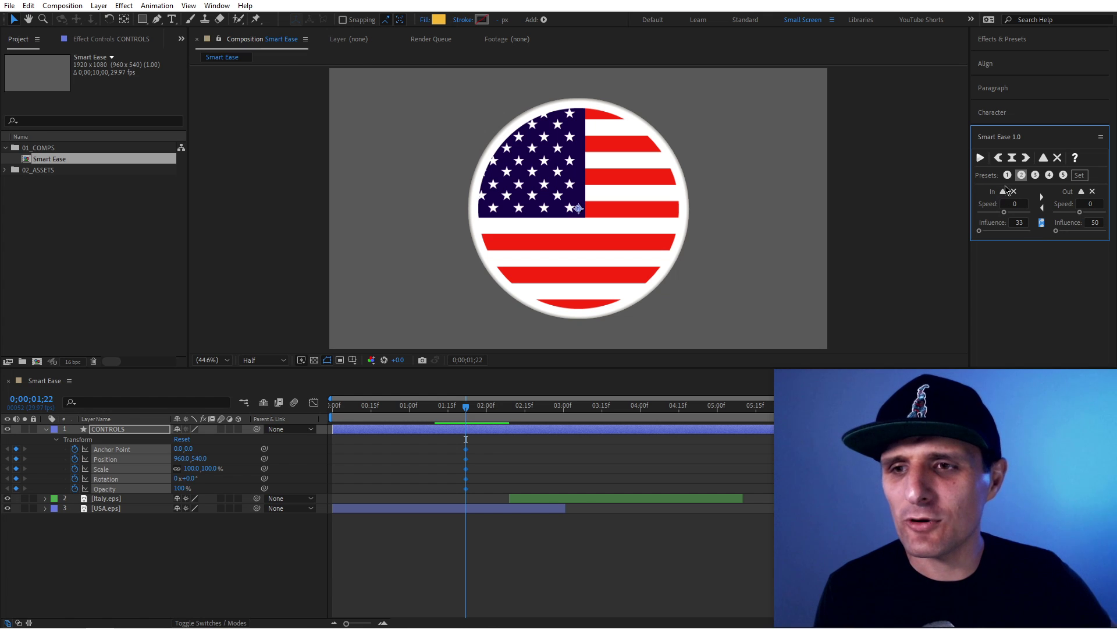
Give the Anchor Point keyframe 50% incoming and 100% outgoing influence in Keyframe Velocity
click(486, 448)
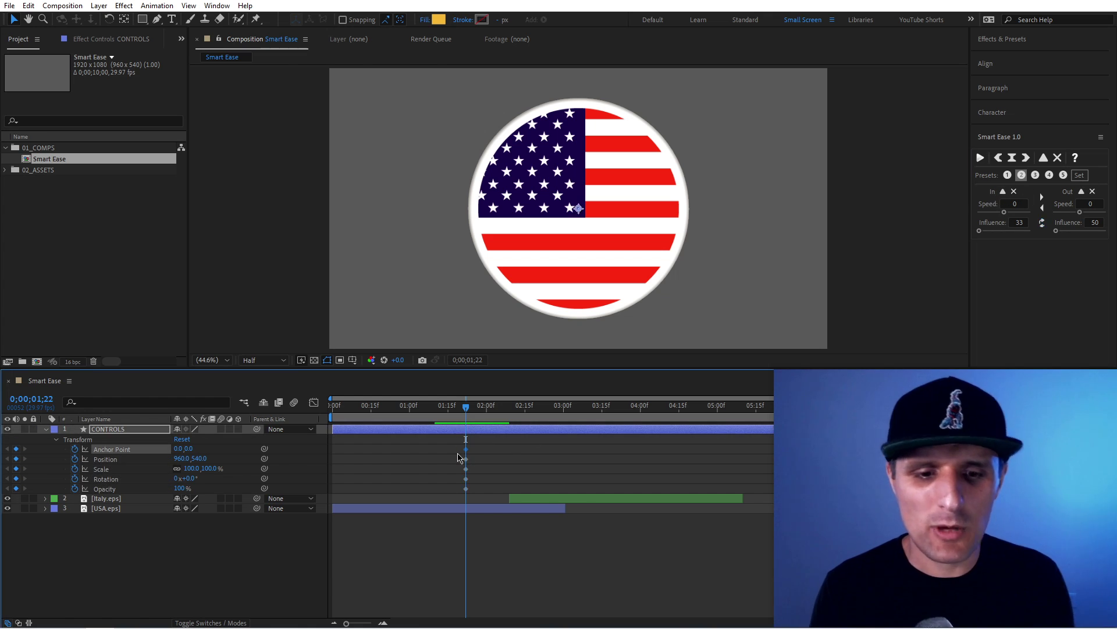
key(ctrl+shift+k)
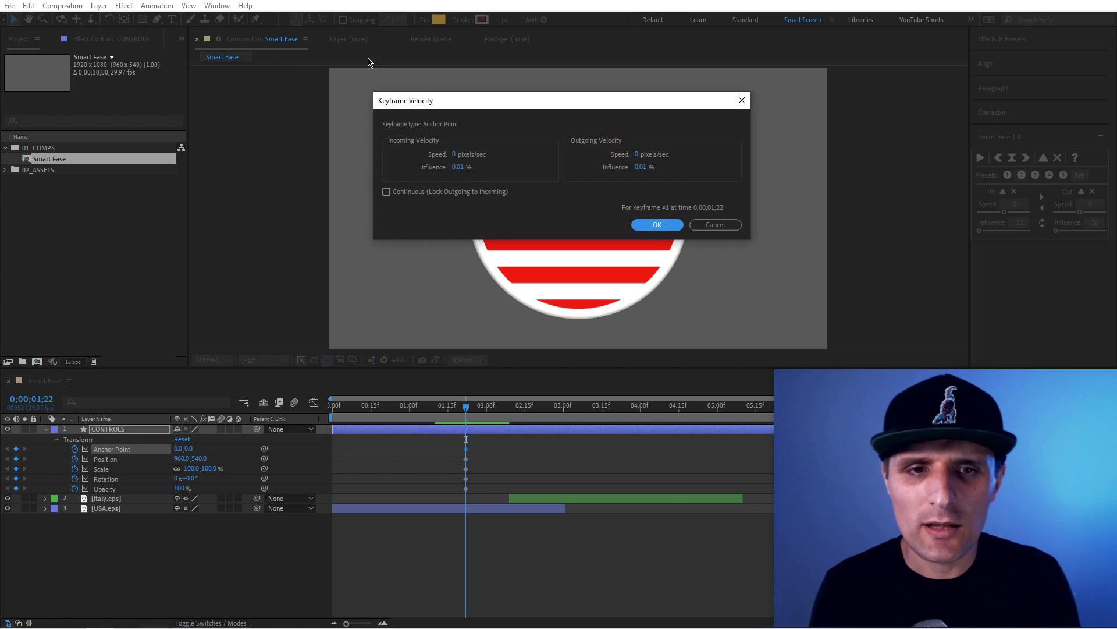
click(455, 167)
text(50)
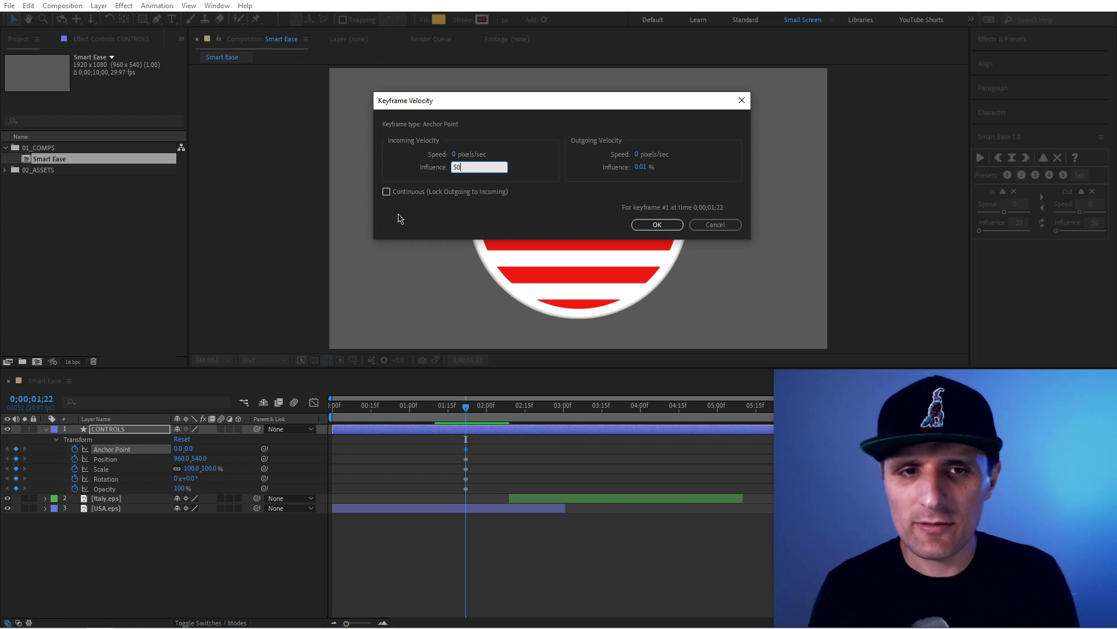
click(638, 168)
text(100)
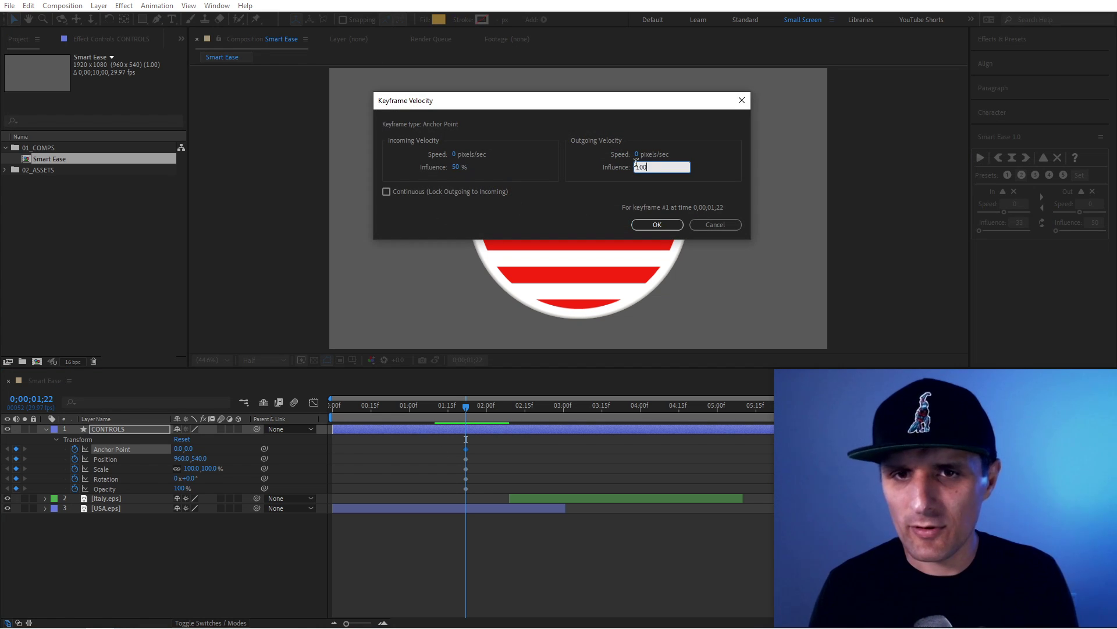
click(650, 225)
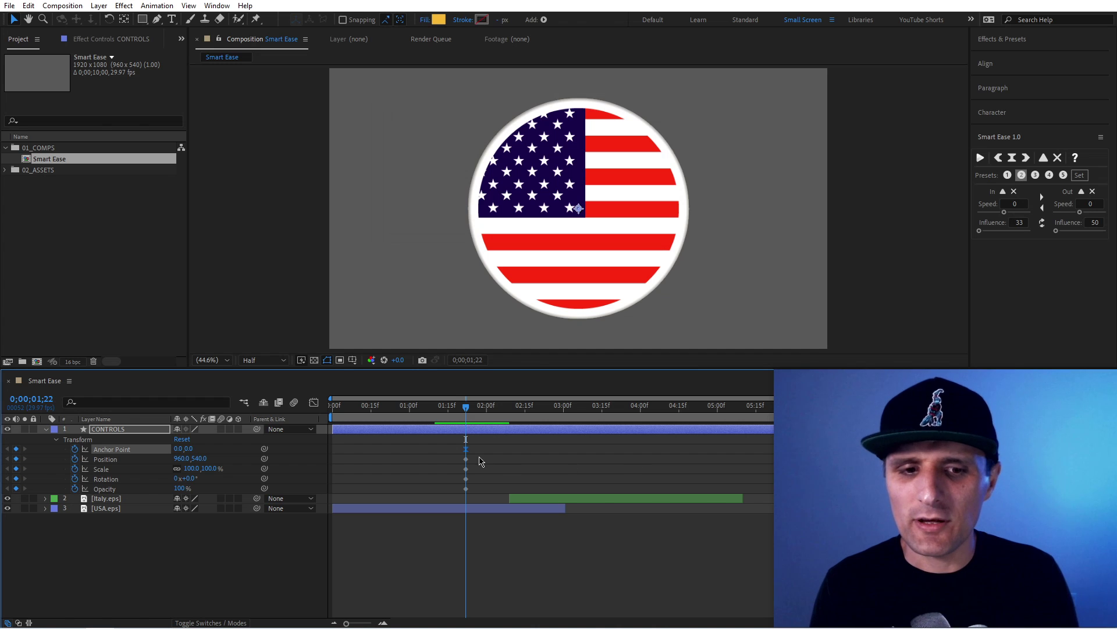
Grab and clear the keyframe ease, then leave incoming at 0.1 and apply a 100-influence outgoing ease
click(1045, 161)
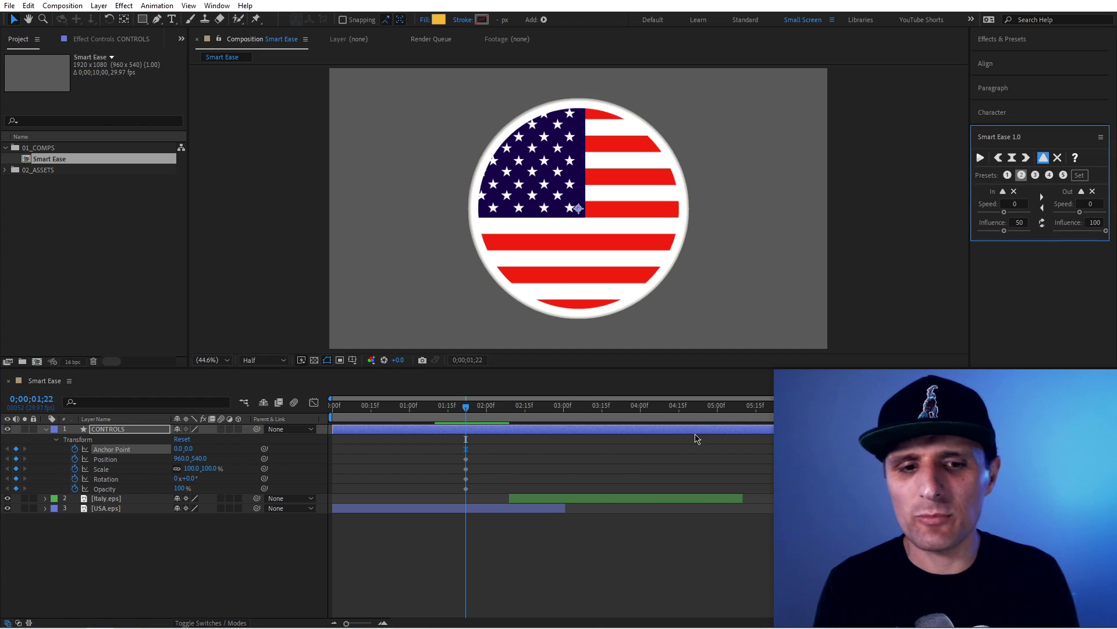
click(1058, 157)
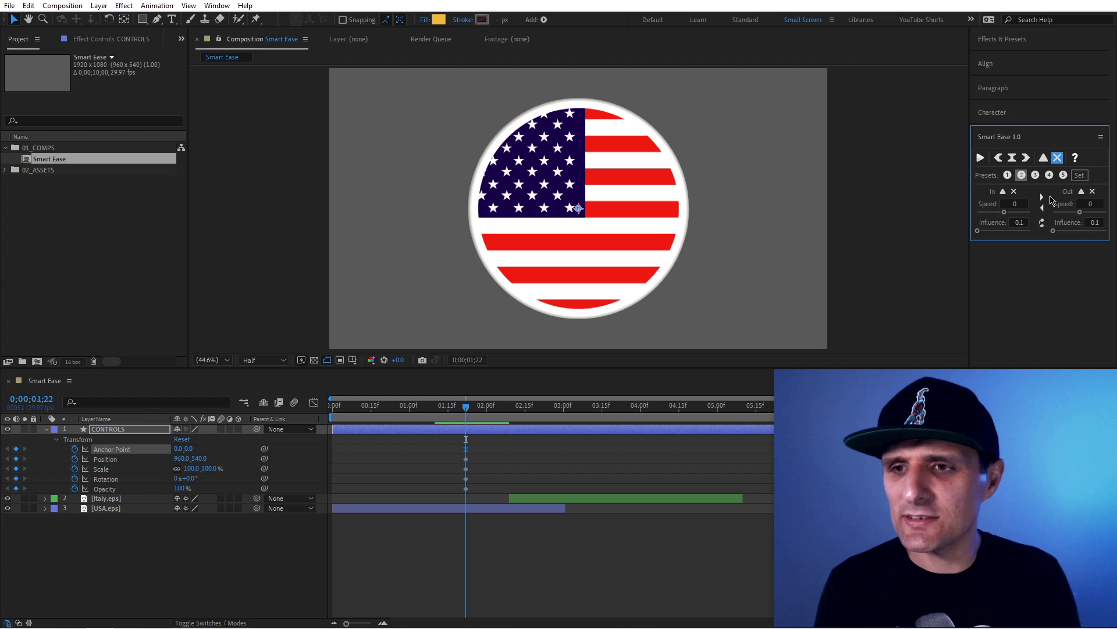
click(1003, 192)
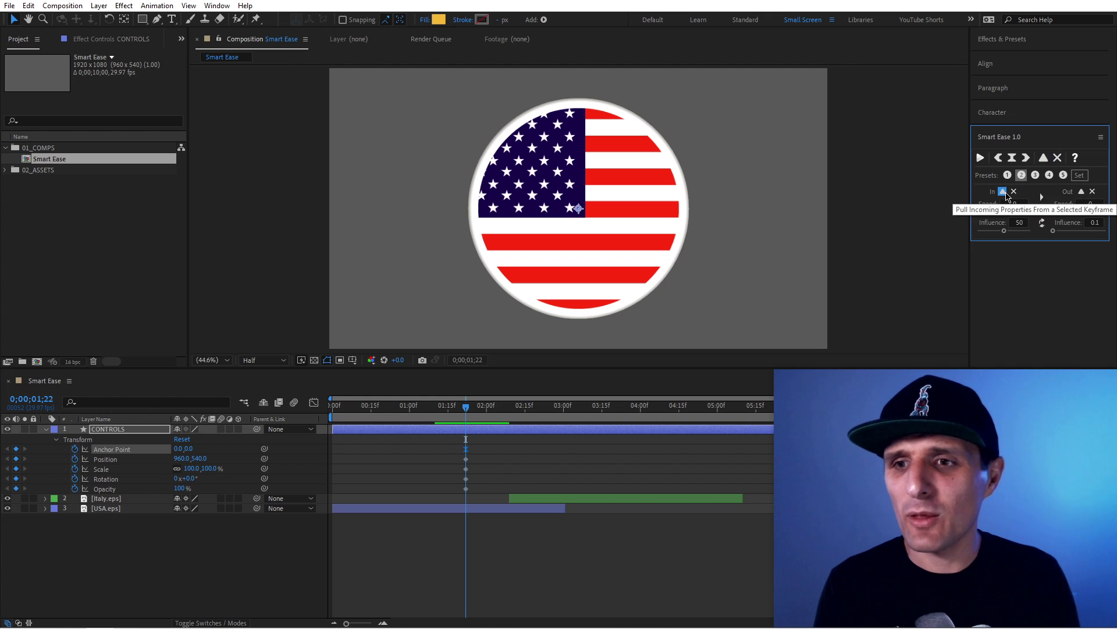
click(1041, 222)
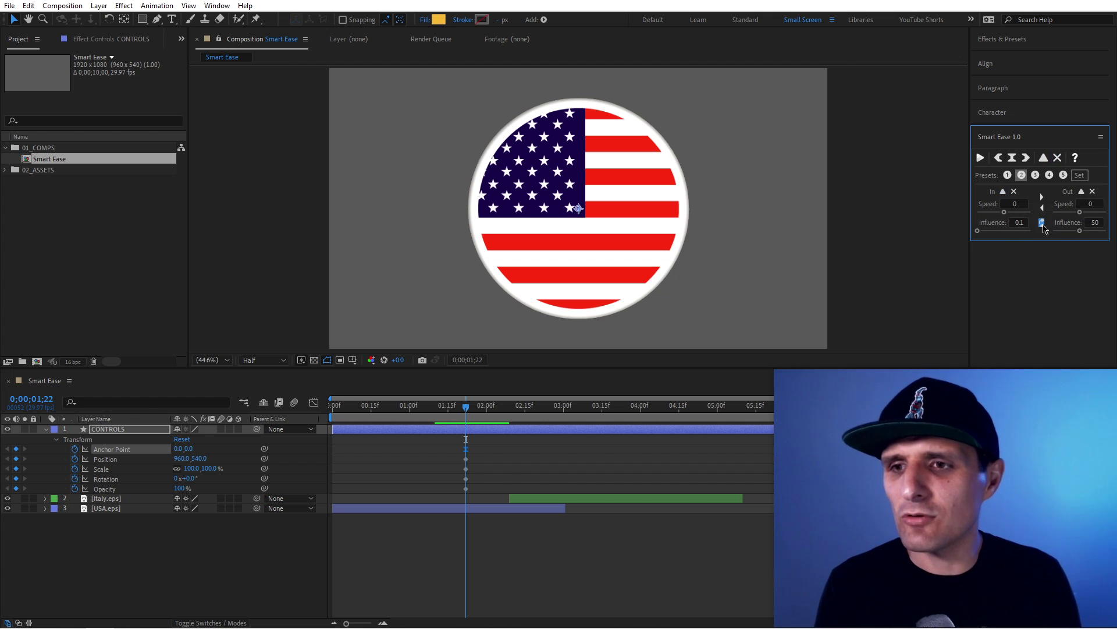
click(1014, 191)
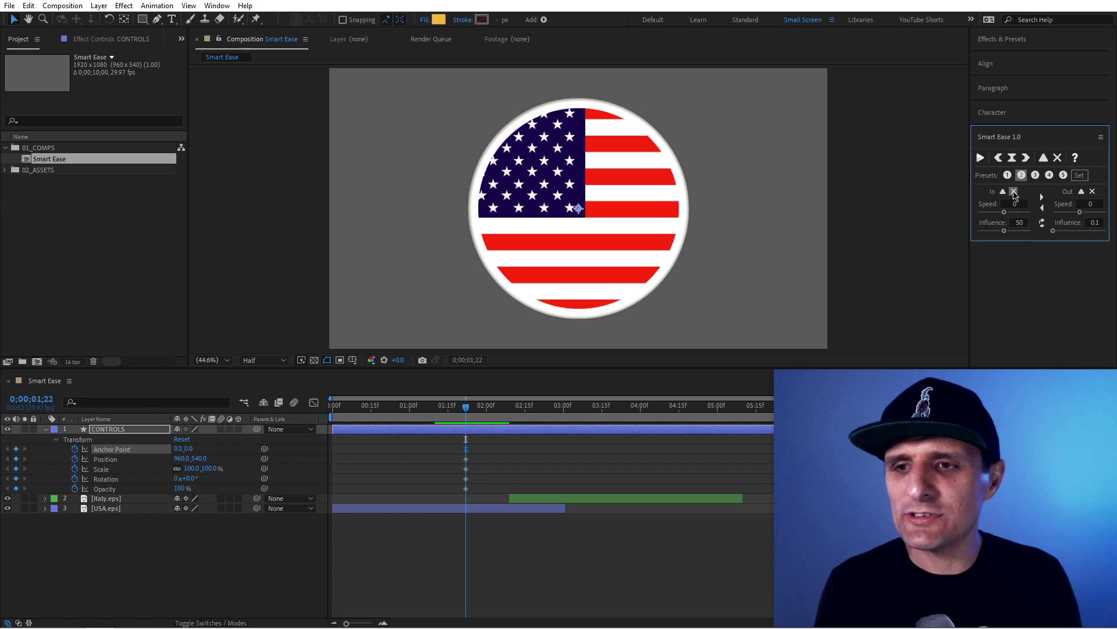
click(1092, 192)
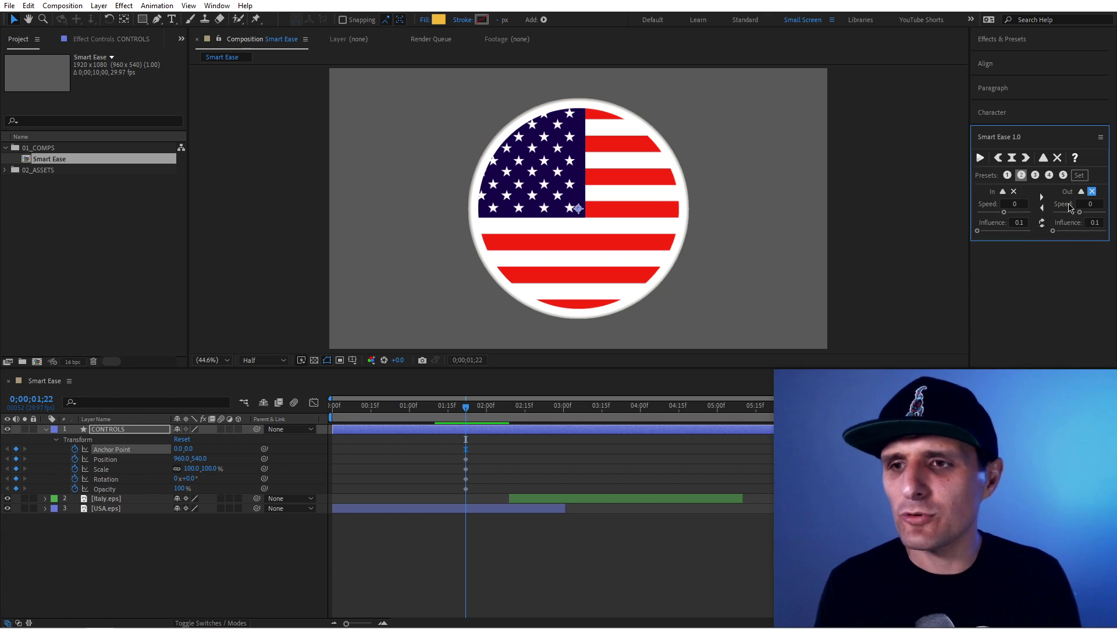
click(1082, 191)
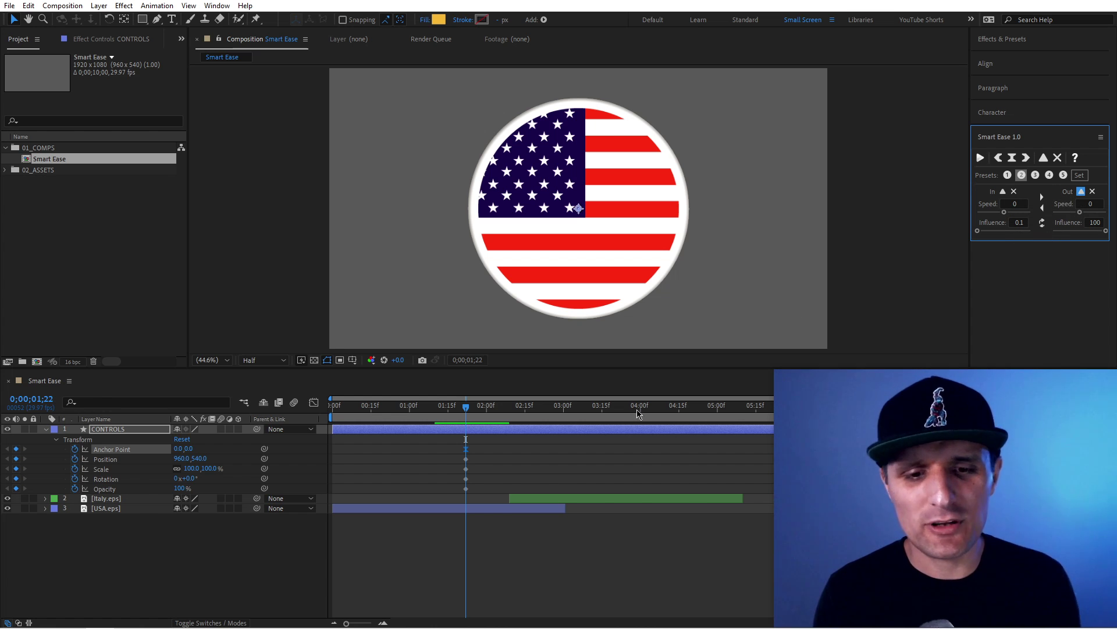
Delete the CONTROLS layer and reveal both flag layers' animated properties with U
click(492, 429)
key(Delete)
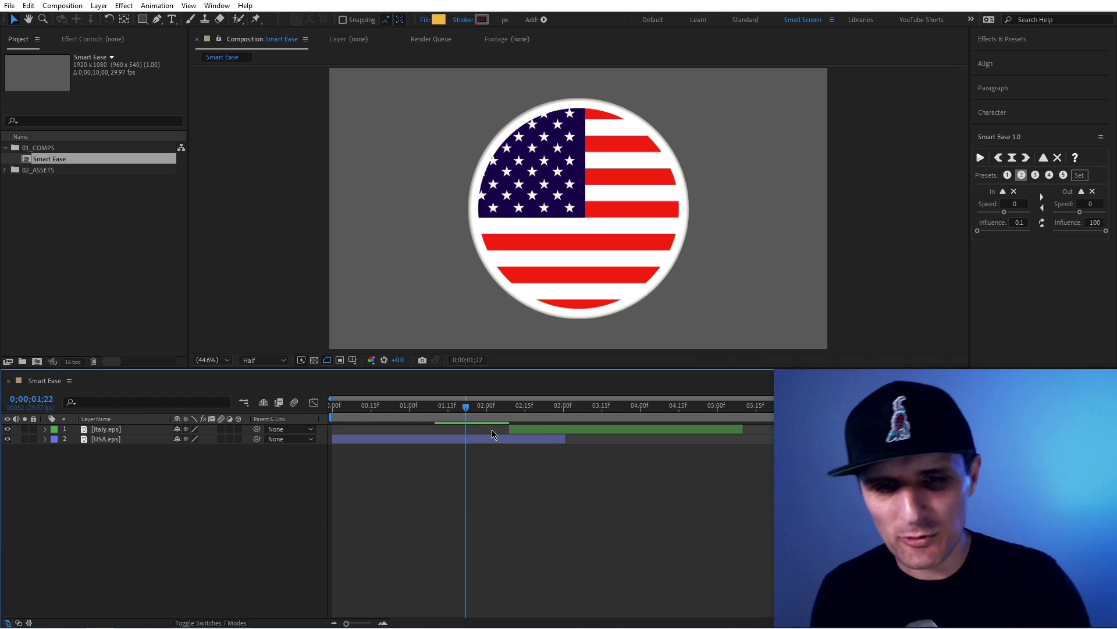
key(ctrl+a)
key(u)
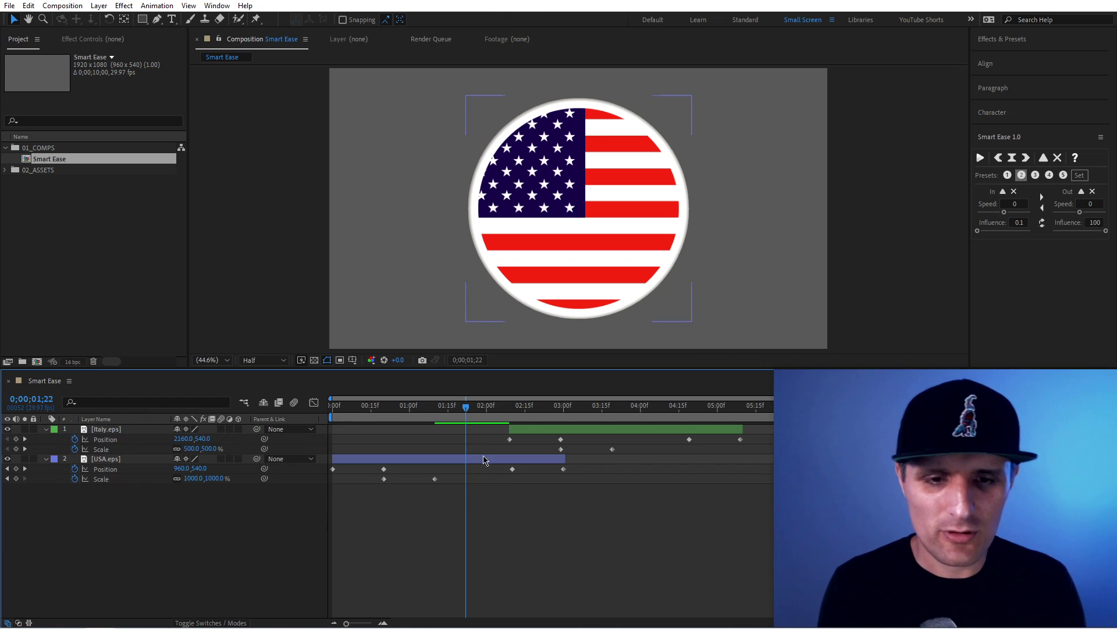
Preview the flag animation from the start, stopping back at 0;00;01;00
click(485, 467)
key(Home)
key(space)
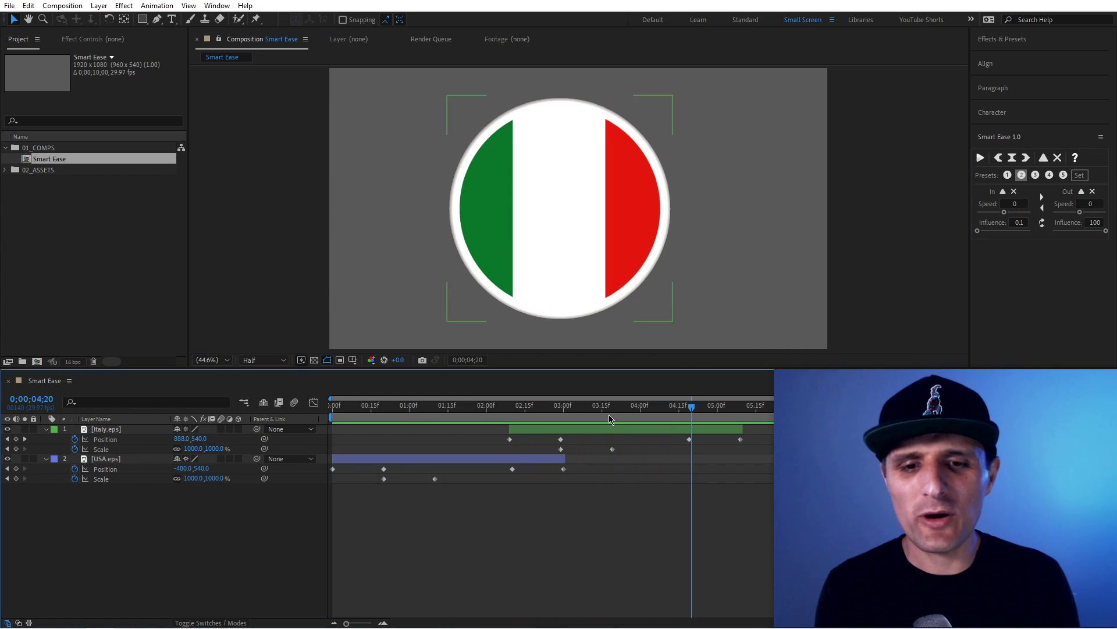
drag(609, 414, 410, 413)
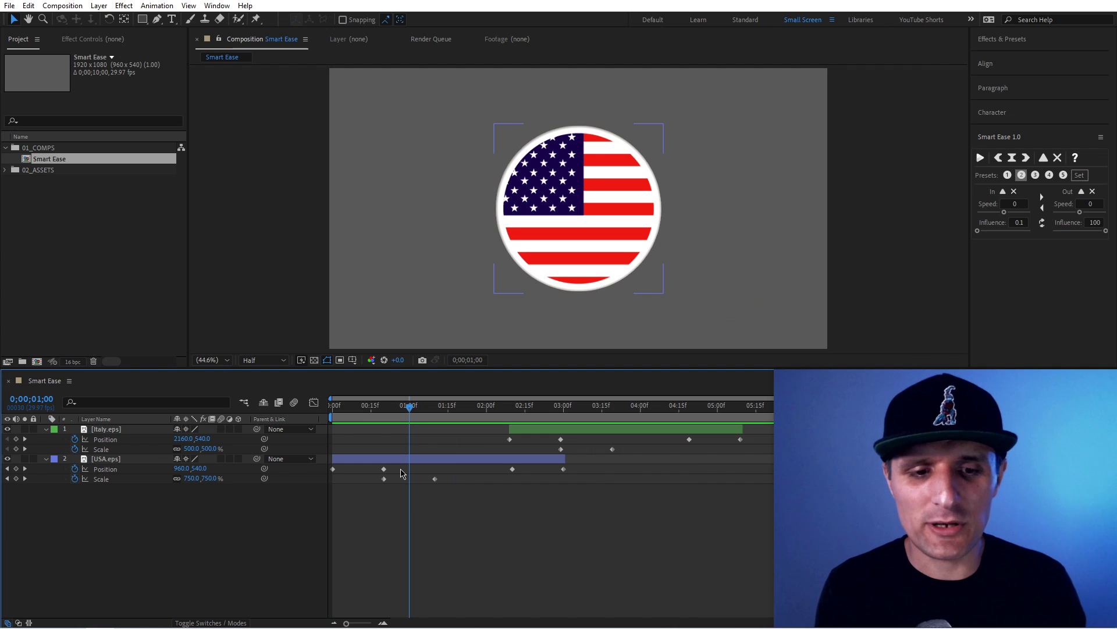
Select the USA flag's second and last Position keyframes and its last Scale keyframe
click(383, 468)
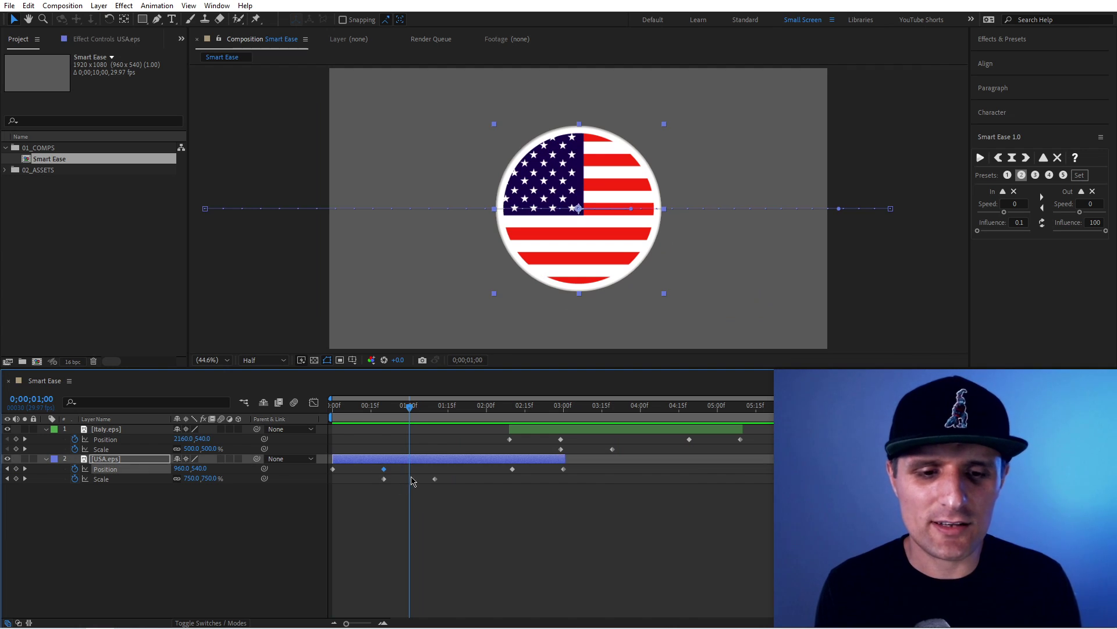
drag(414, 474, 445, 487)
shift+click(563, 469)
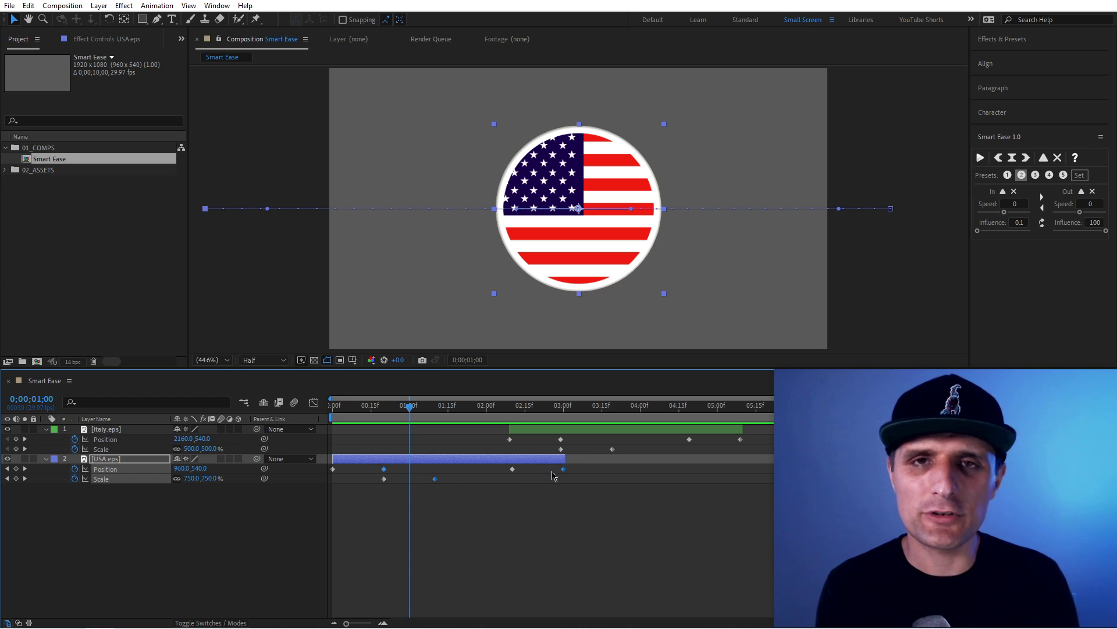
Apply a linked 100 influence ease to the selected USA keyframes in Smart Ease
click(1041, 223)
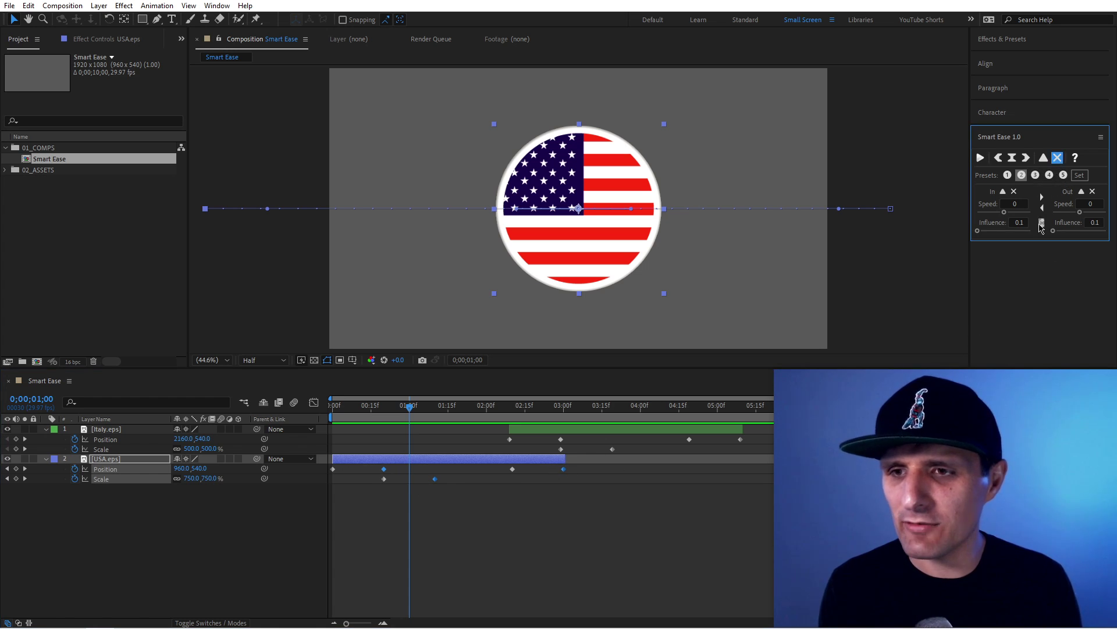
drag(987, 230, 1030, 230)
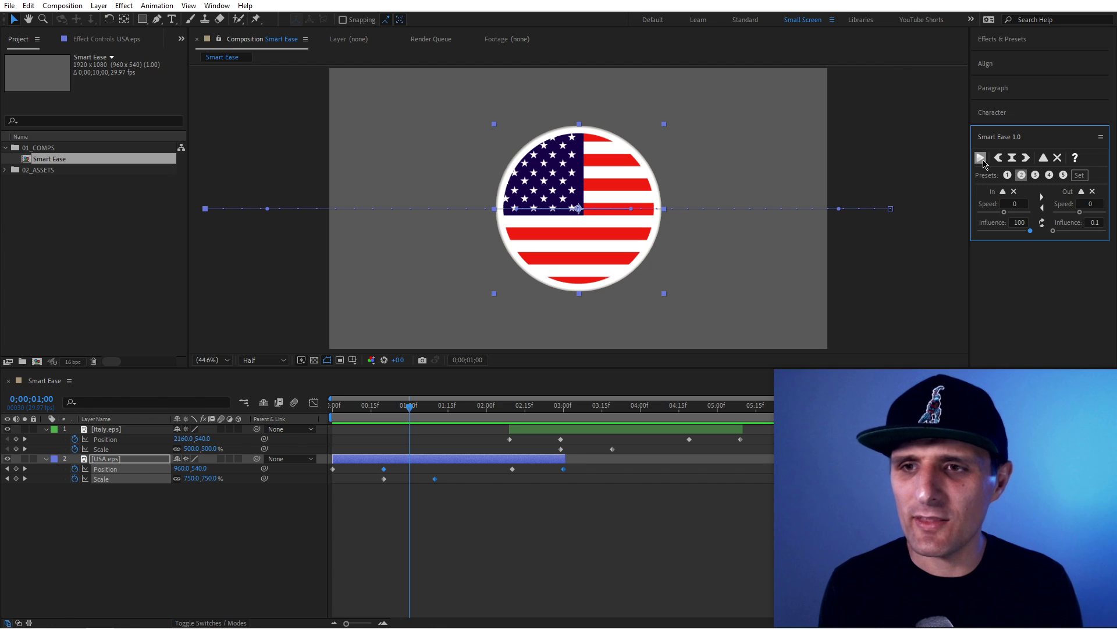
click(980, 158)
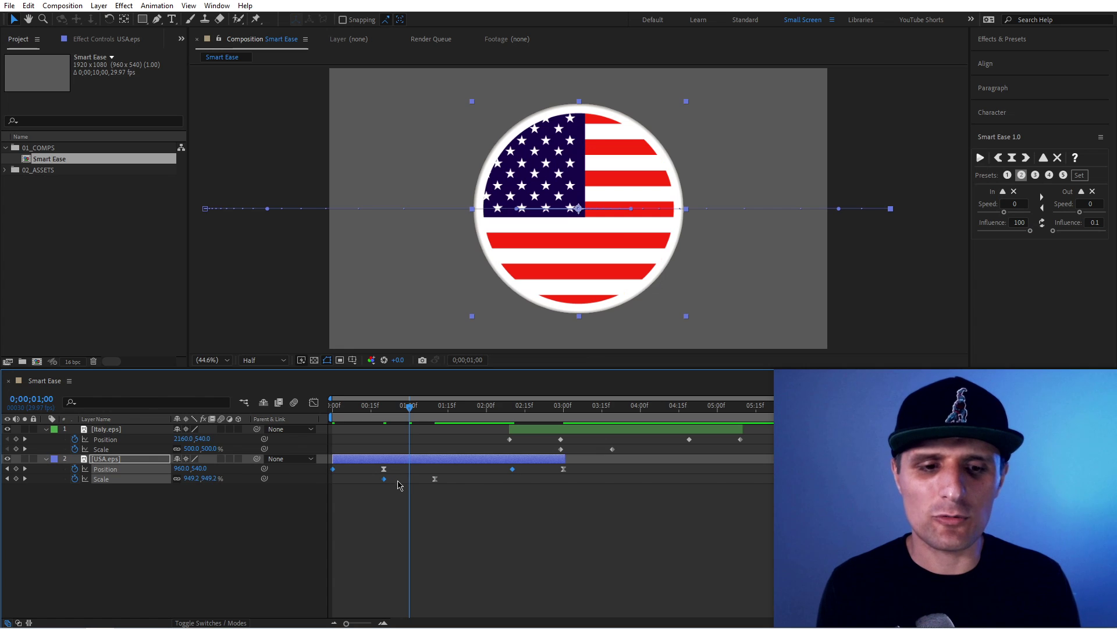
Re-ease them with In 0.1 and Out 50 influence, then preview from the start
click(1059, 159)
click(1096, 222)
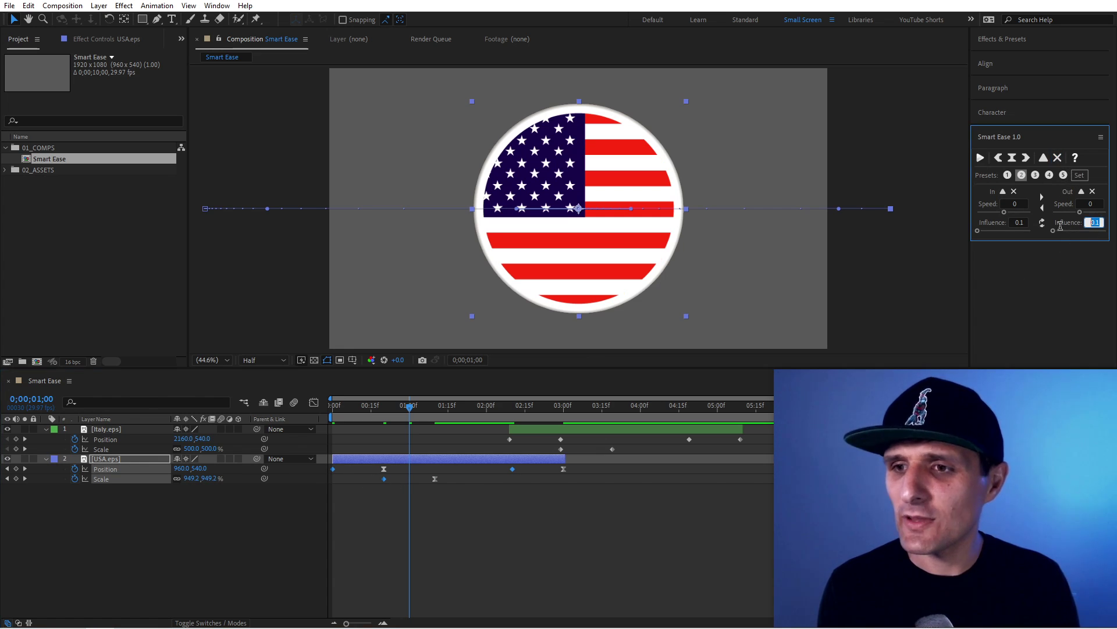
text(50)
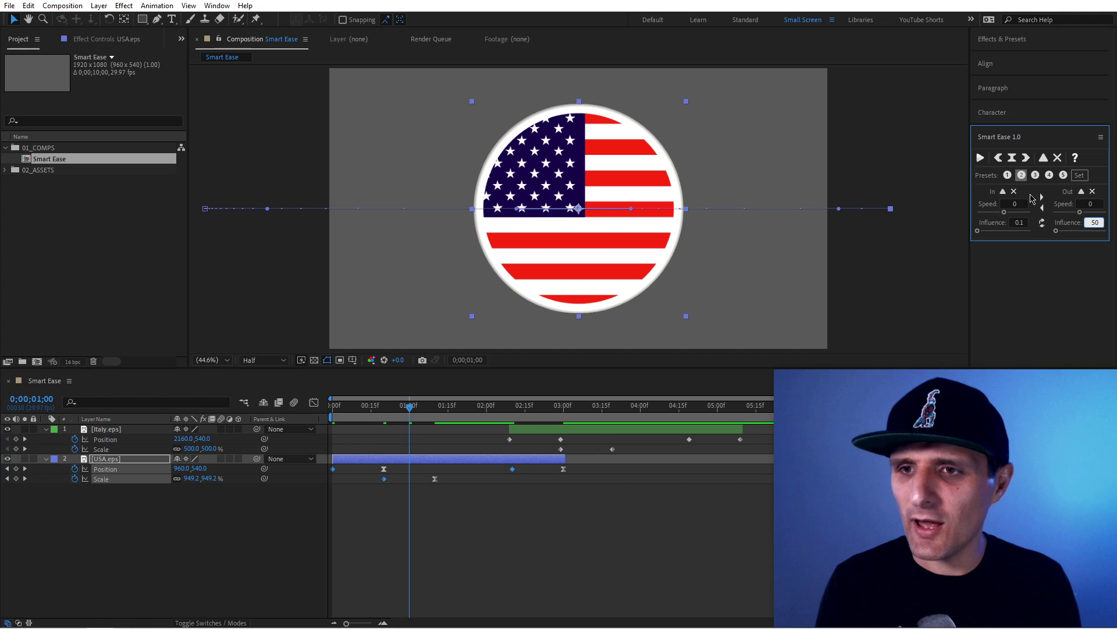
click(981, 158)
key(Home)
key(space)
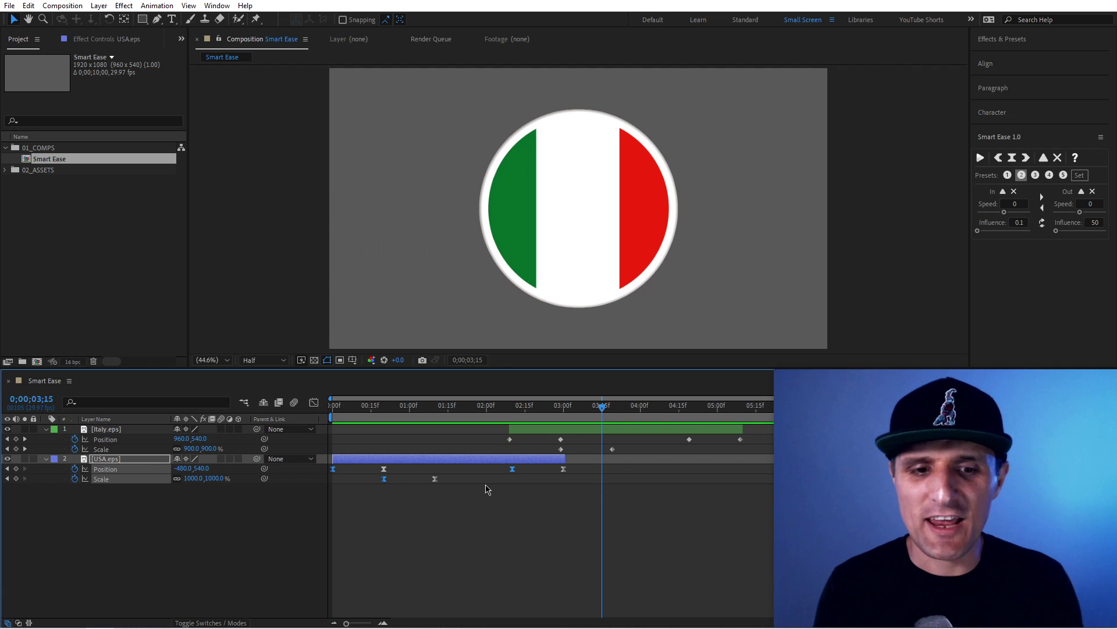
Stop the preview, select the Italy flag layer, and ease-in the USA's first Position keyframe
key(space)
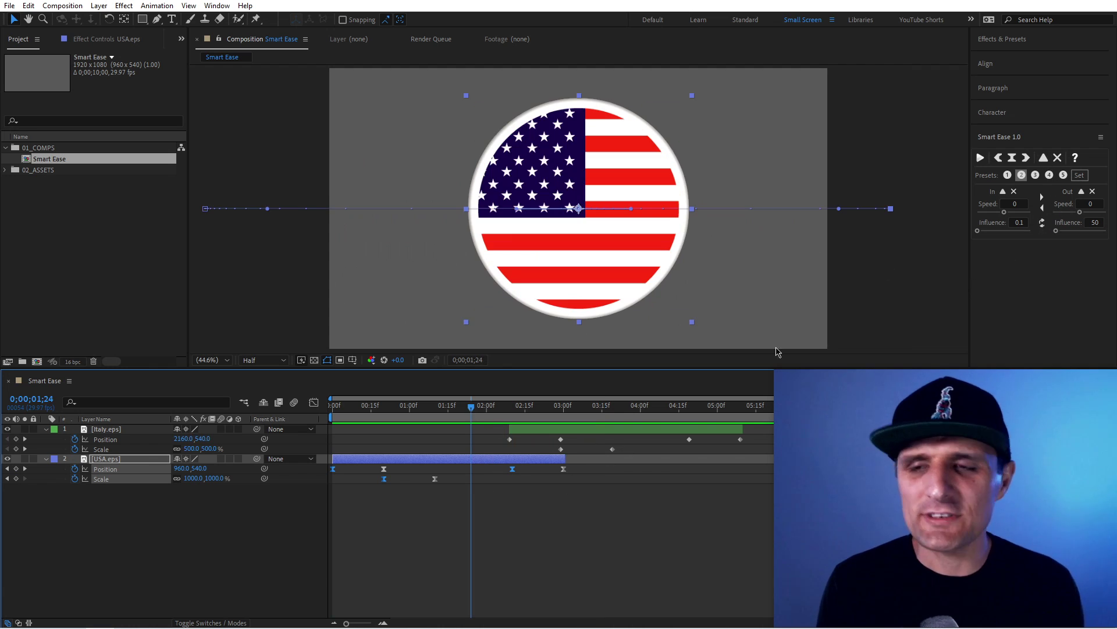
click(613, 430)
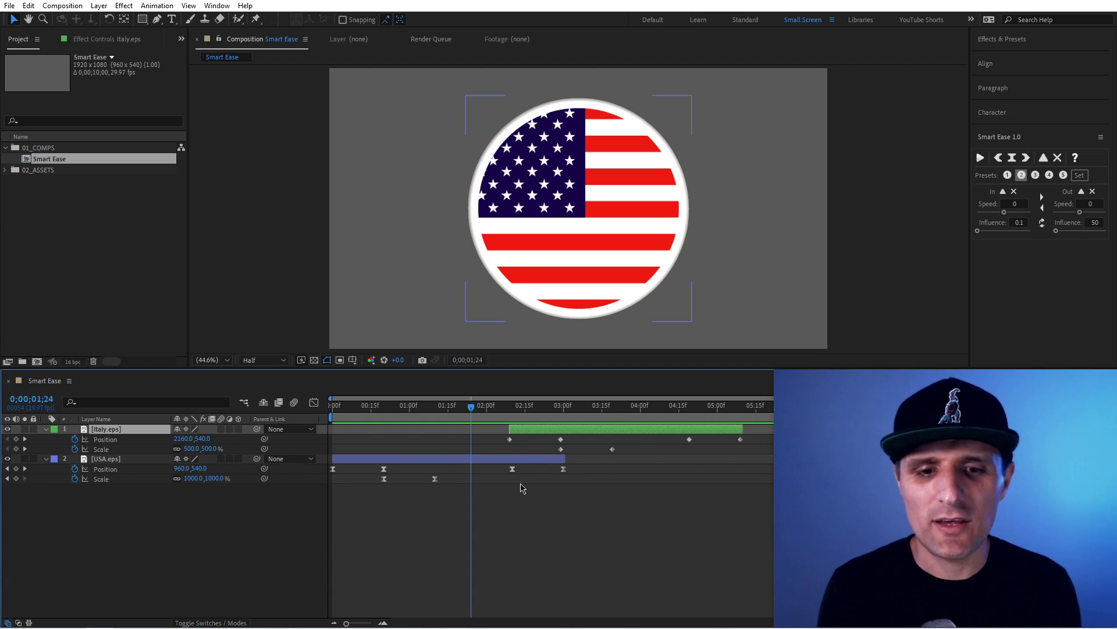
click(333, 468)
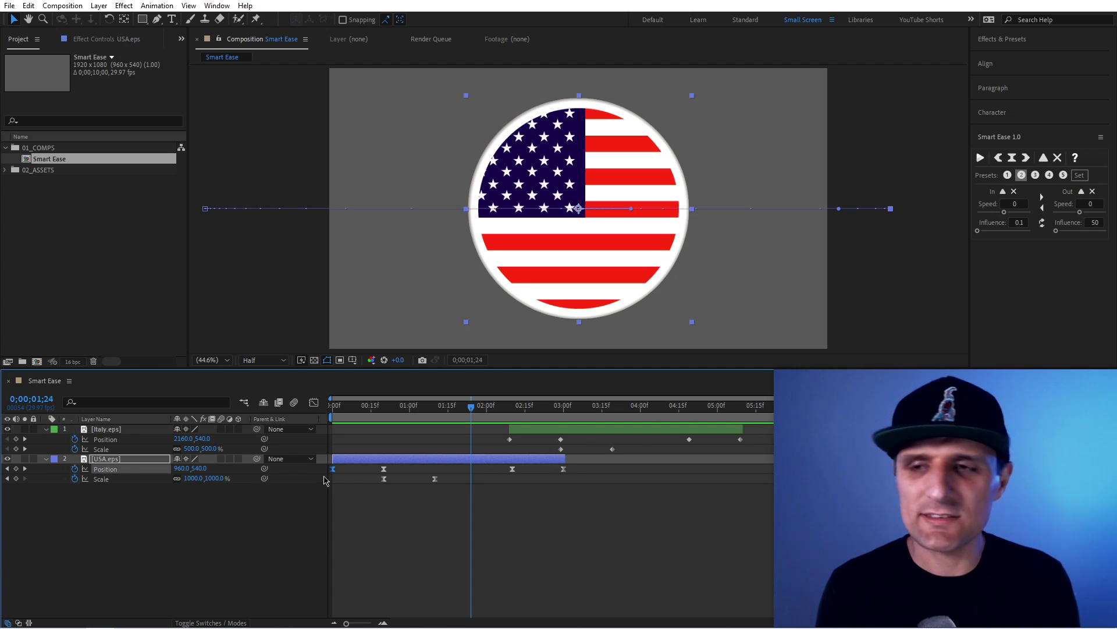
click(1044, 157)
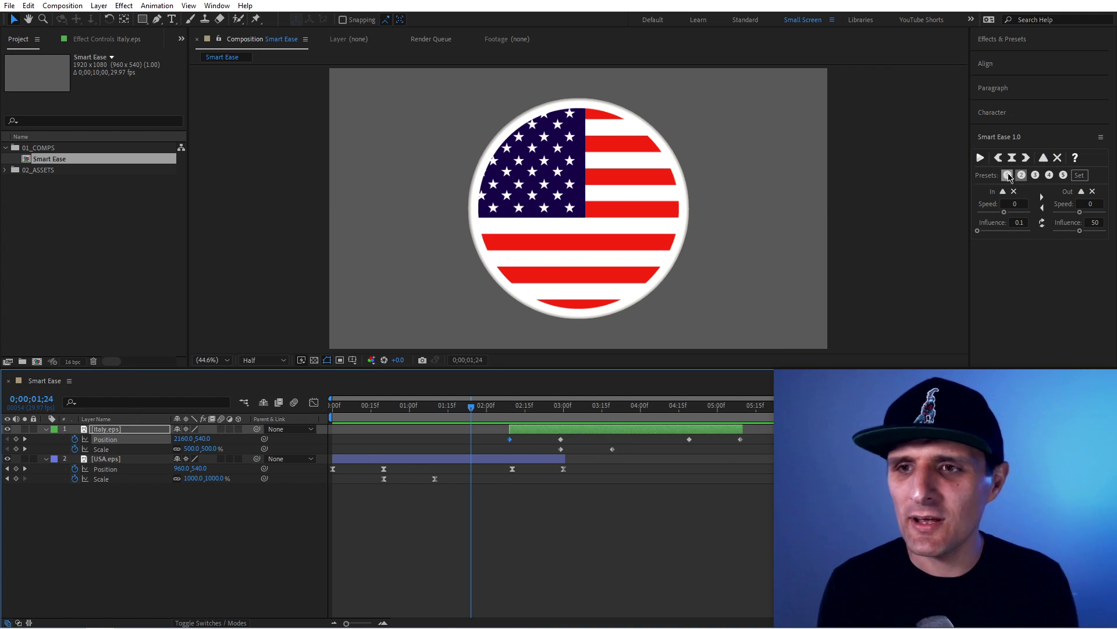
Ease Italy's first Position and 03:00f Scale keyframes and the USA's first Position and Scale keyframes
click(980, 158)
click(384, 469)
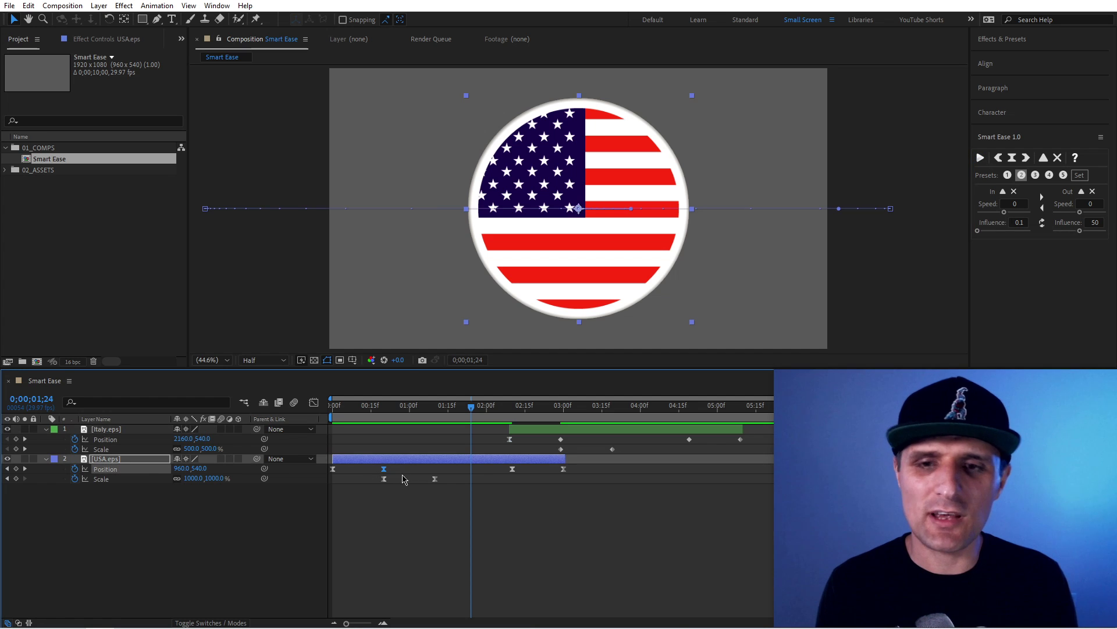
click(1043, 157)
click(561, 439)
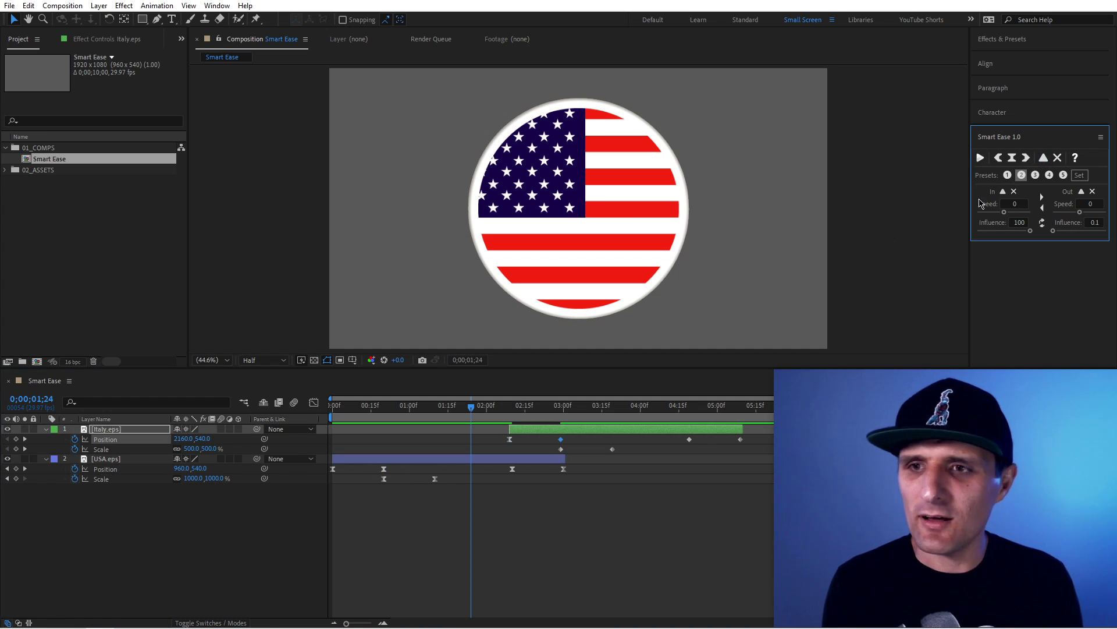
click(384, 478)
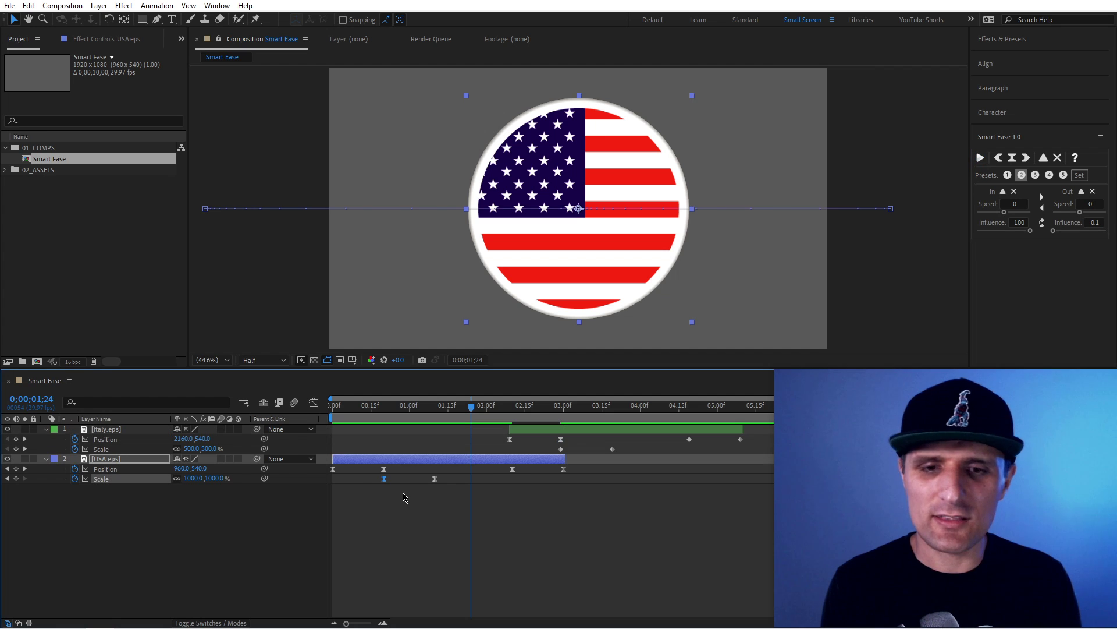
click(1043, 157)
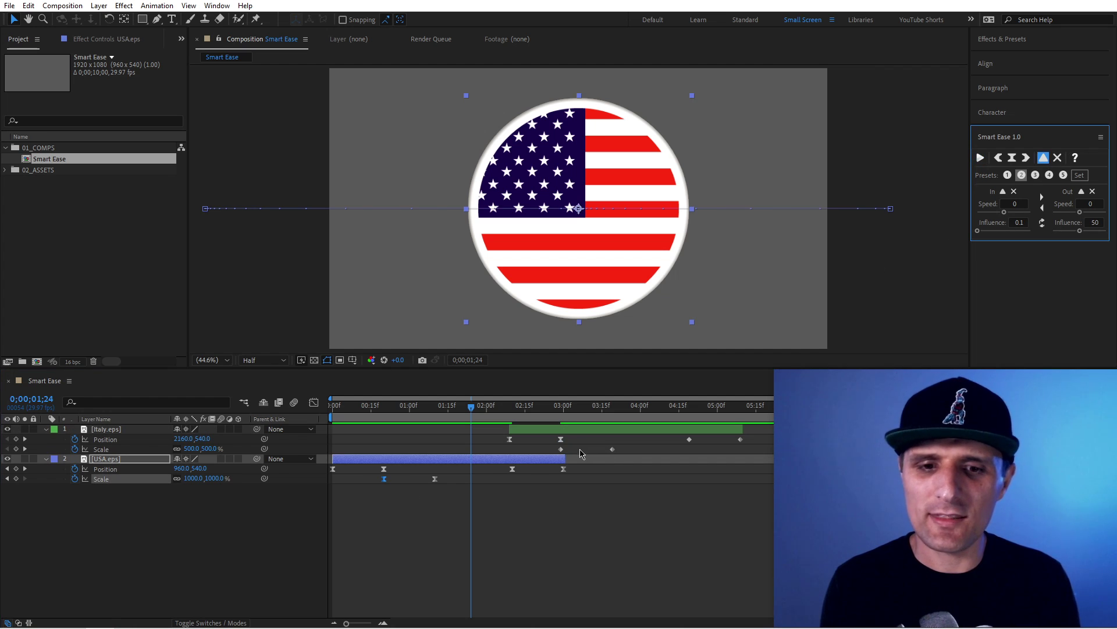
click(561, 449)
click(983, 161)
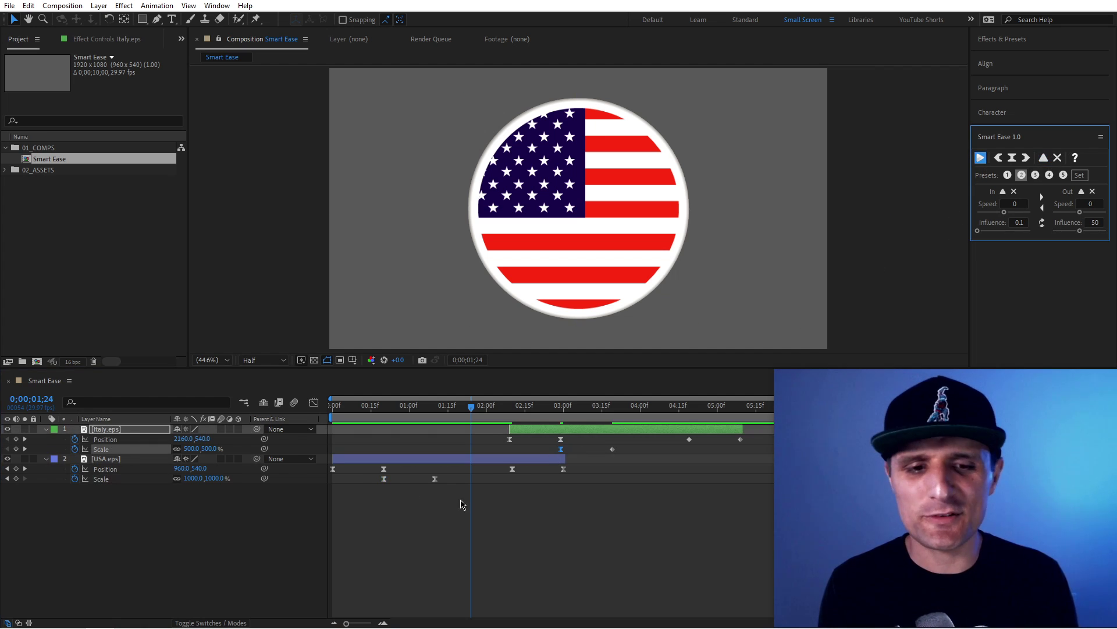
Ease the USA's second Scale, Italy's later Scale and 04:15f Position, and apply Preset 2 to USA's last Position keyframe
click(435, 478)
click(1044, 157)
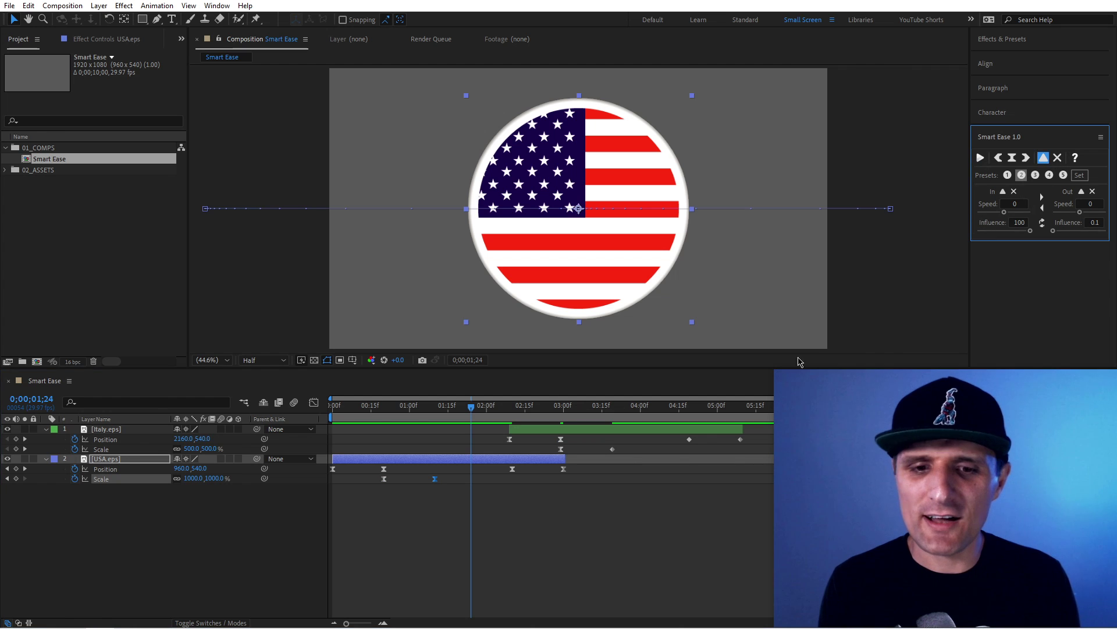
click(613, 448)
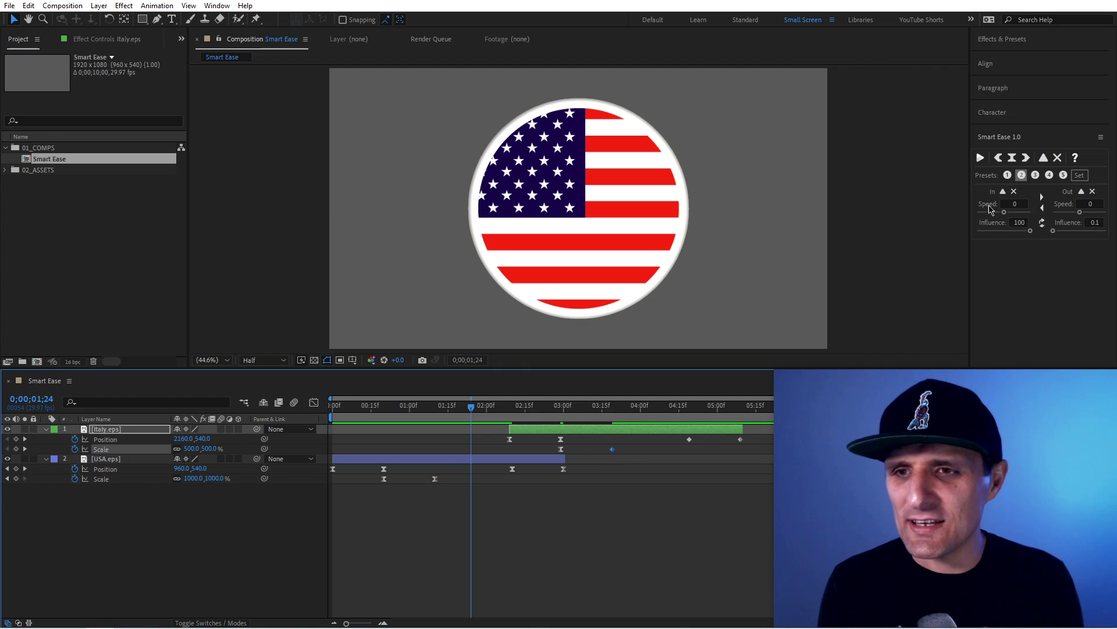
click(980, 157)
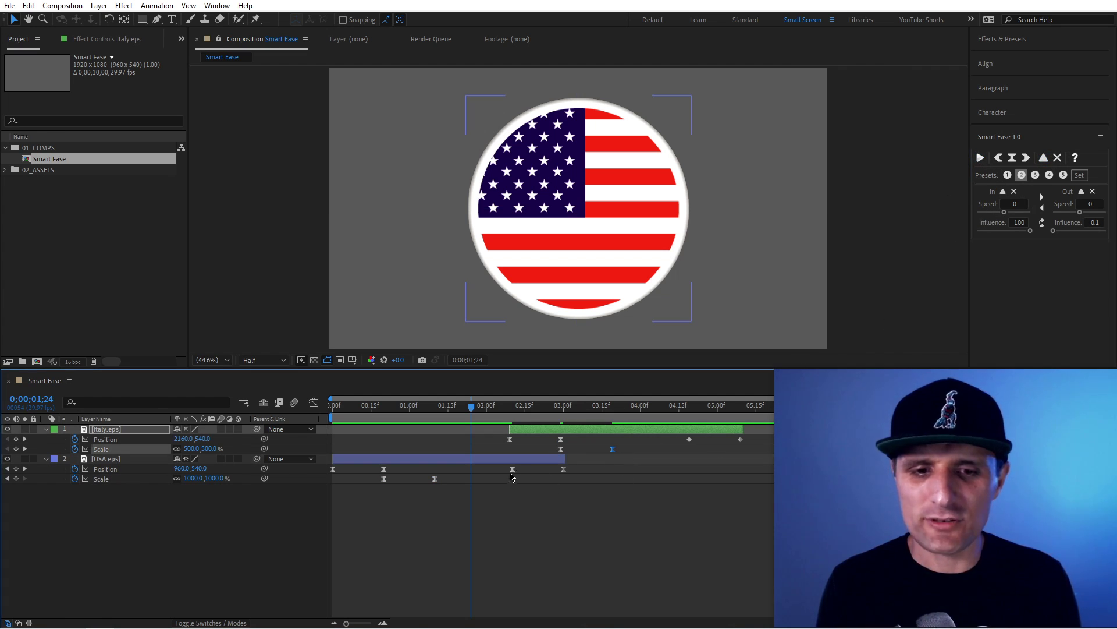
click(690, 439)
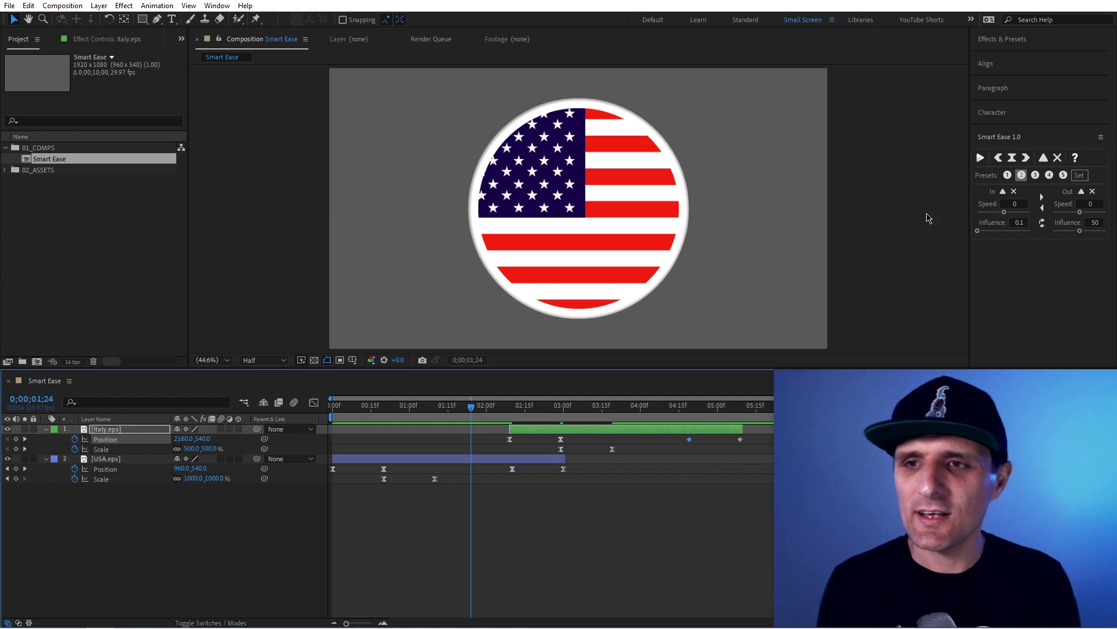
click(980, 158)
click(564, 468)
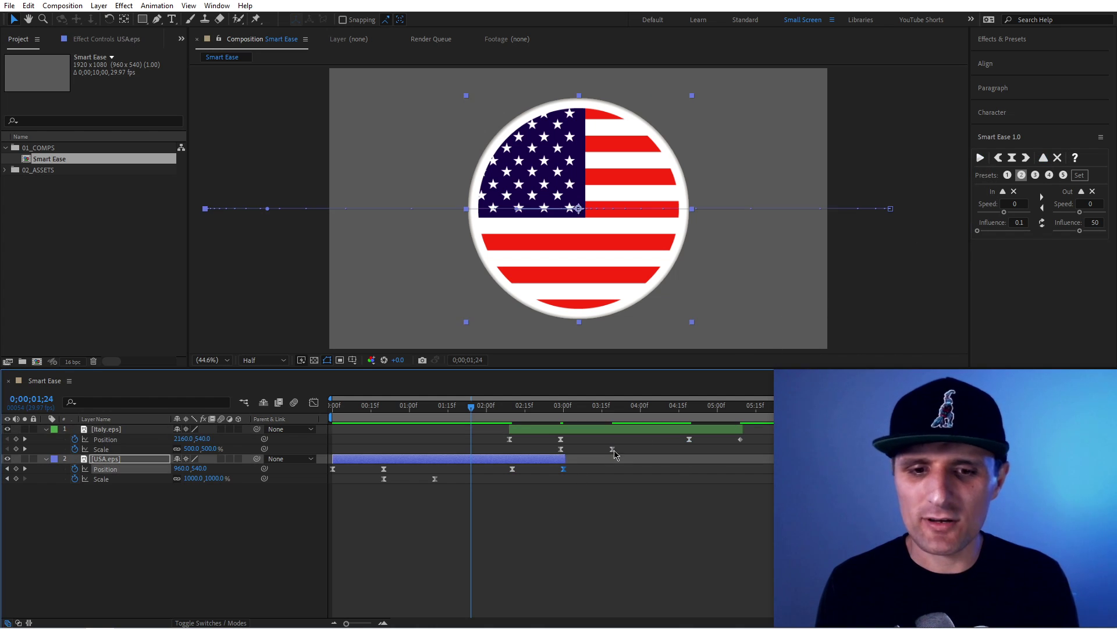
click(1022, 174)
click(740, 439)
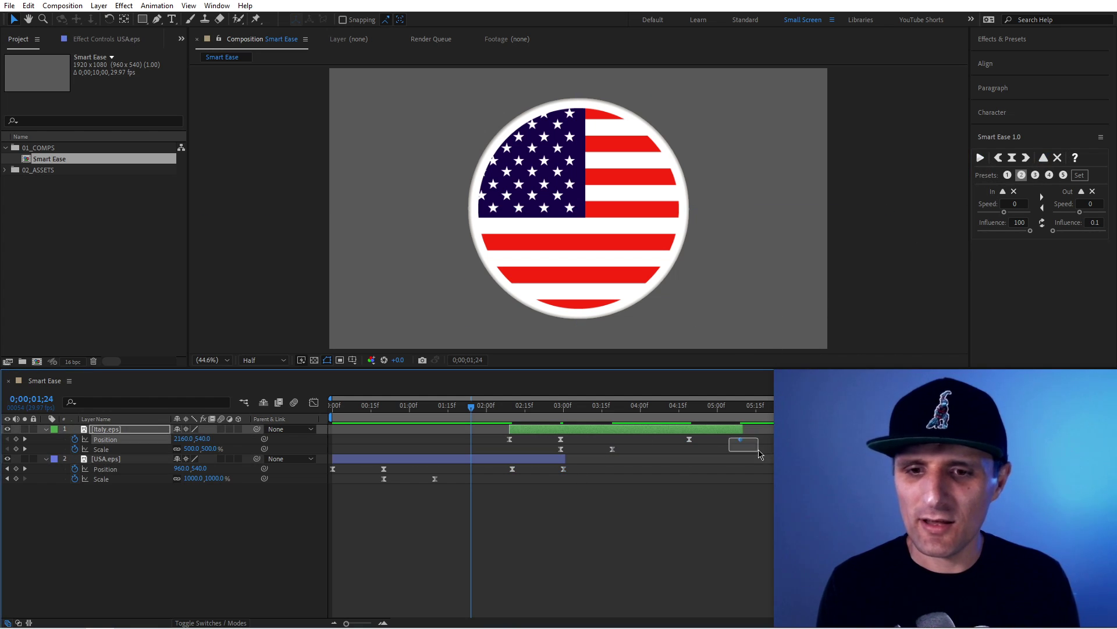
key(Home)
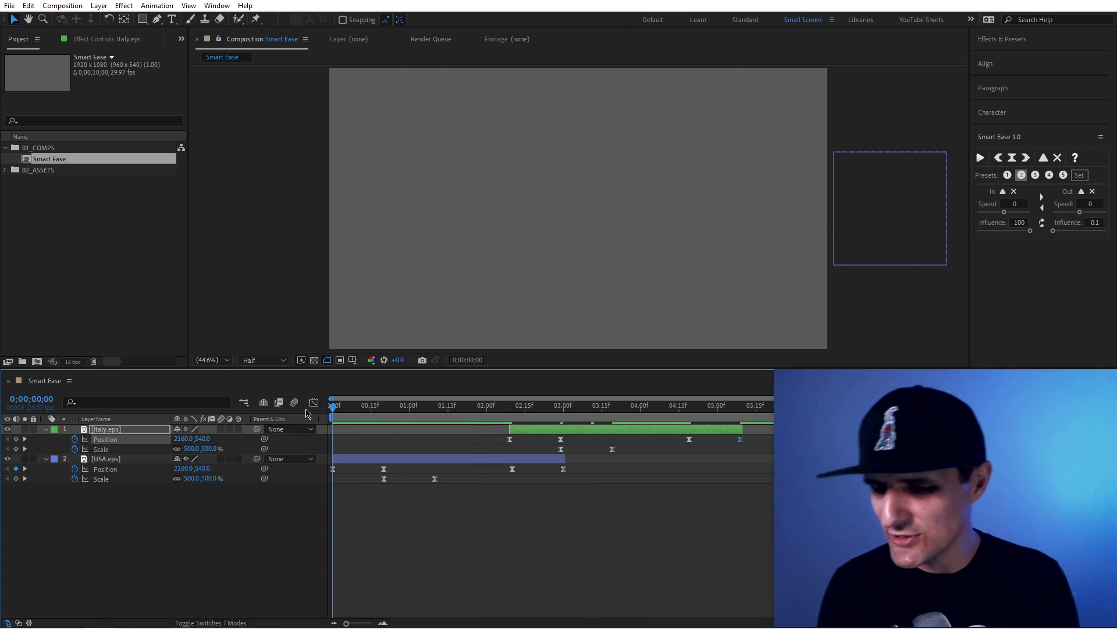
key(space)
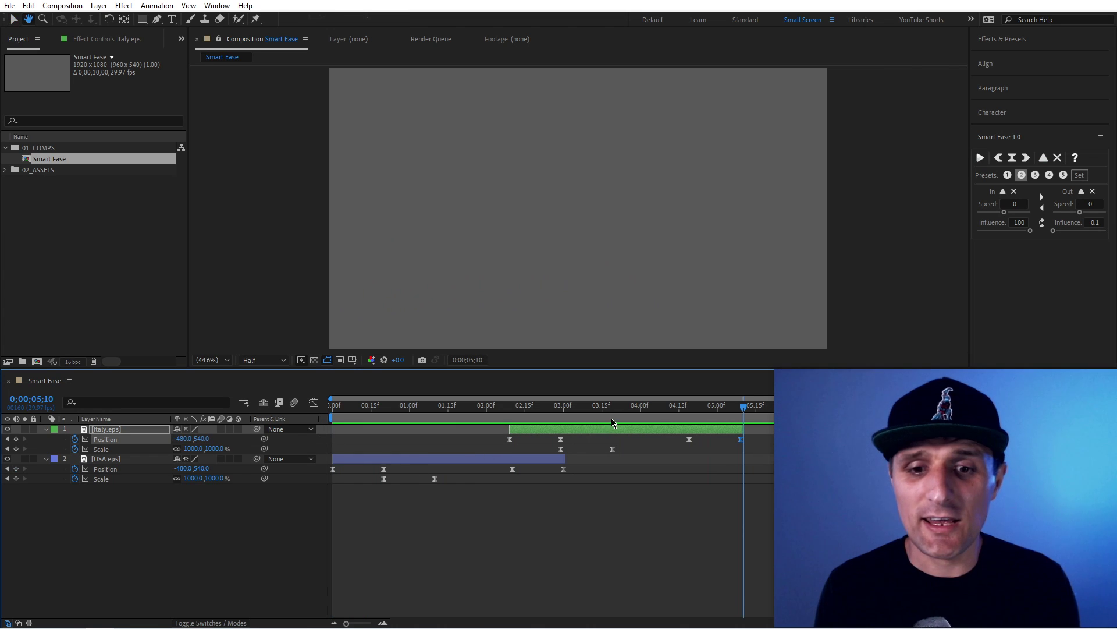
click(626, 409)
drag(626, 411, 473, 426)
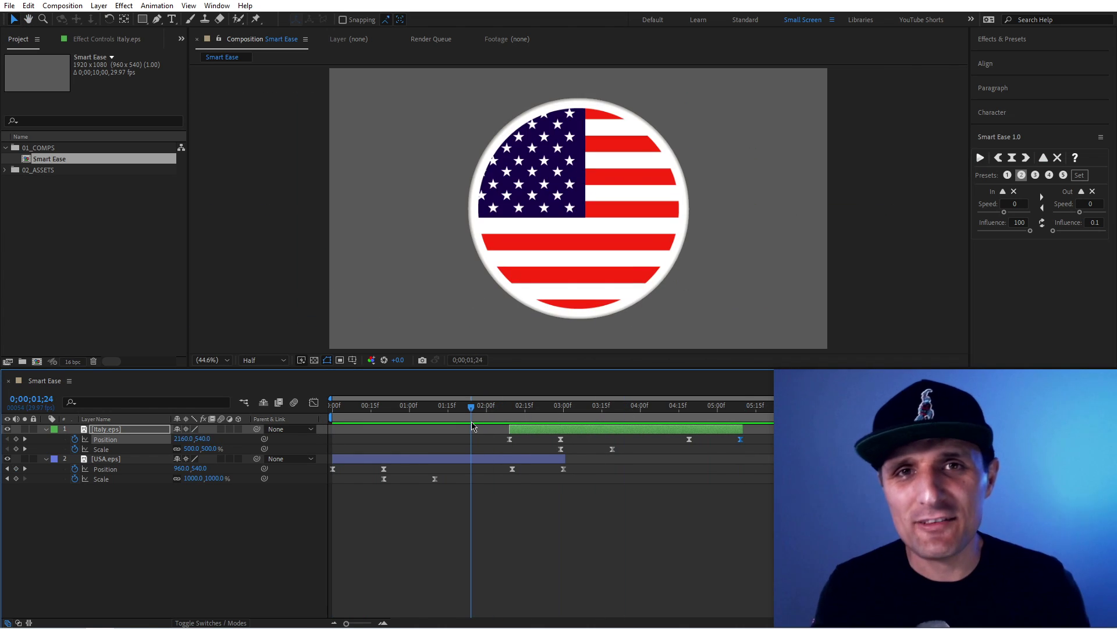